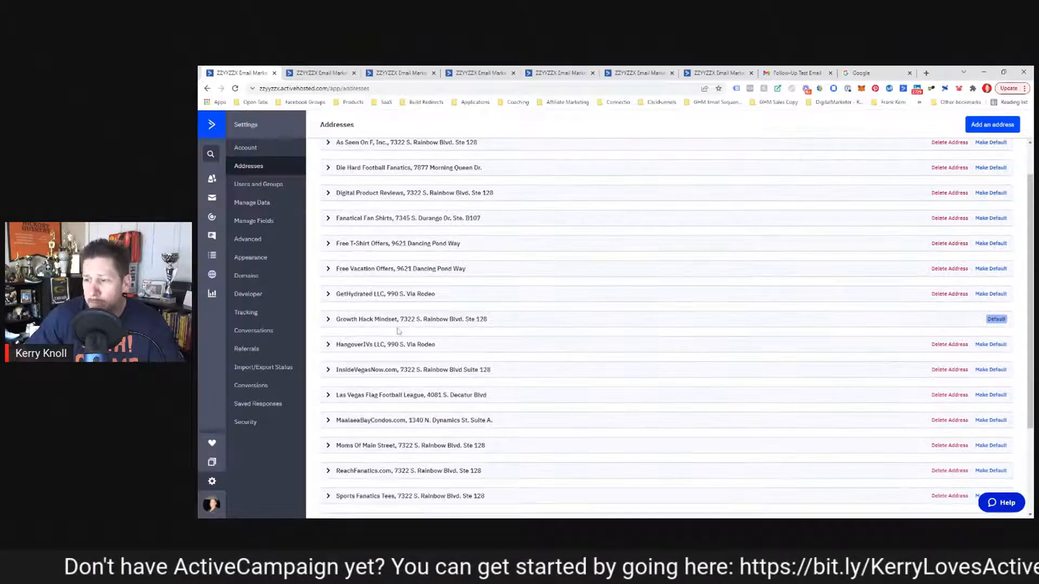
scroll(394, 334, "up", 3)
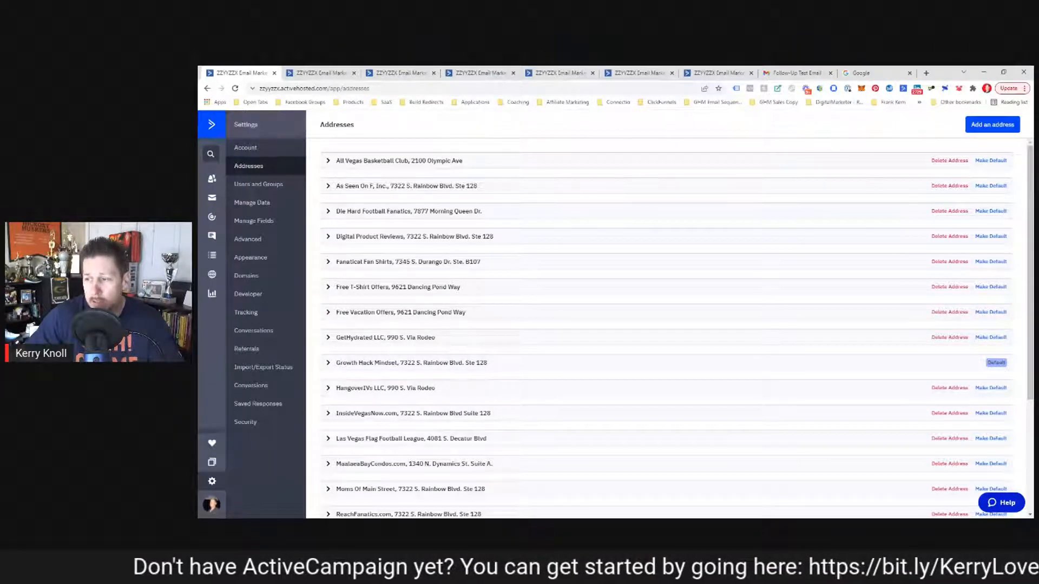
scroll(312, 259, "down", 3)
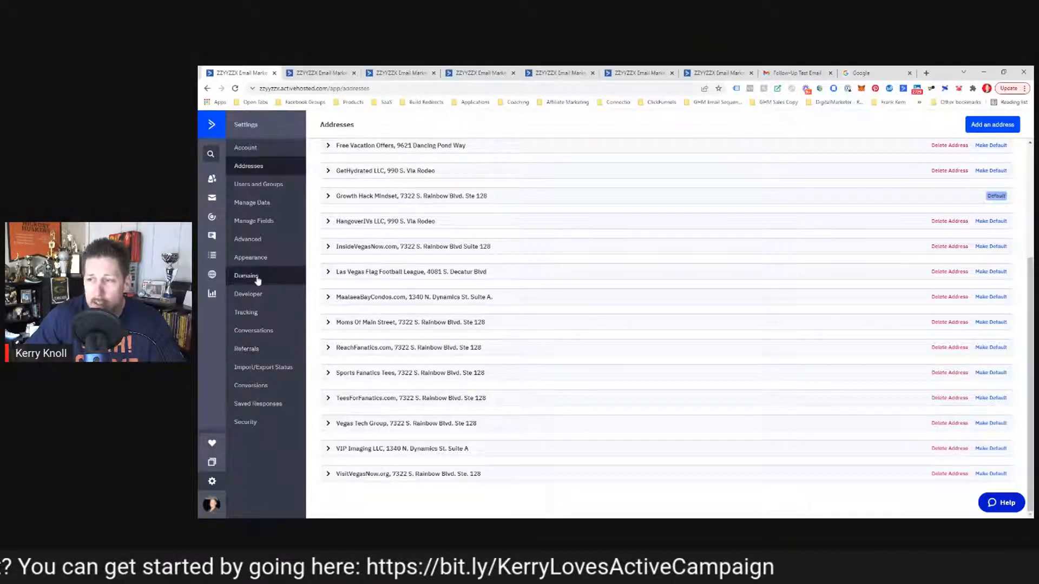
Step: In the email designer's settings, replace the From and Reply-to addresses with the company support e-mail address
left_click(322, 74)
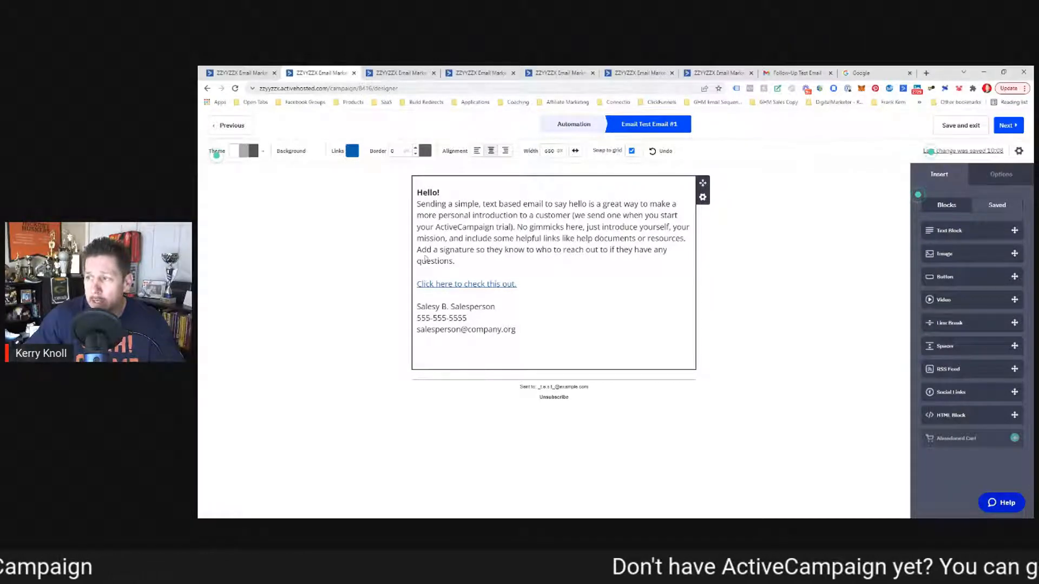
left_click(1018, 151)
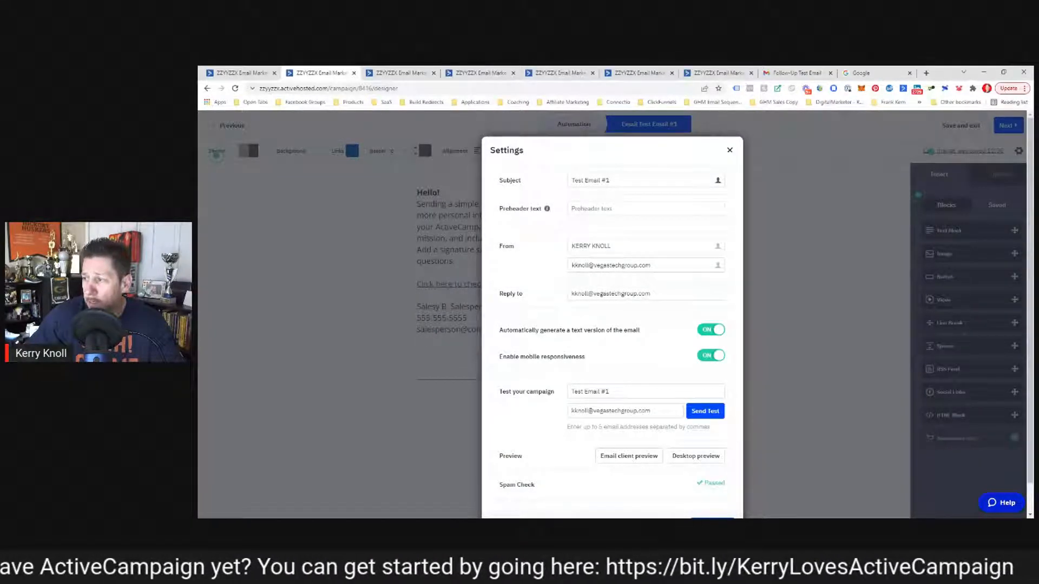
left_click_drag(652, 265, 571, 265)
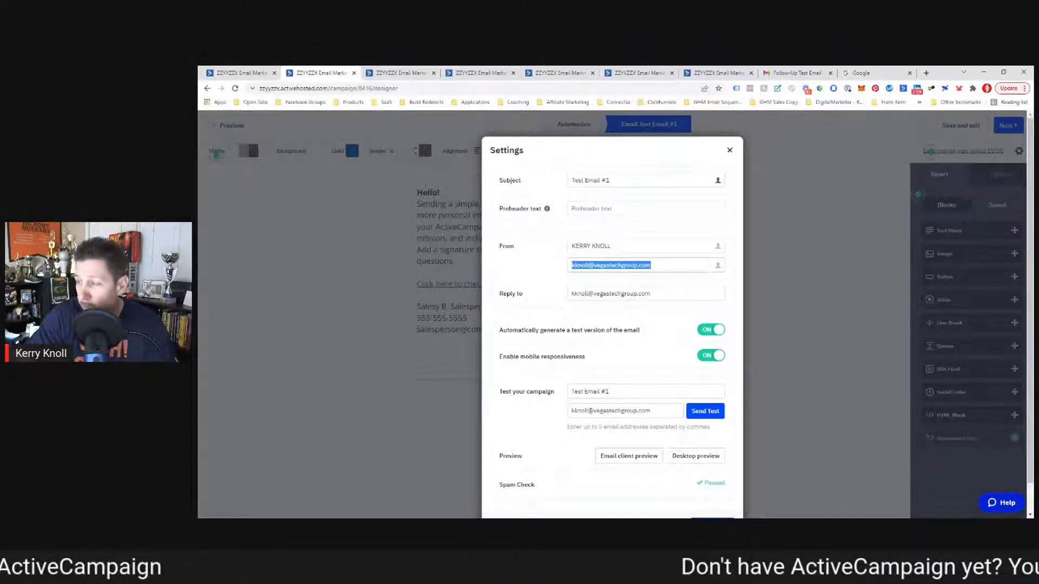
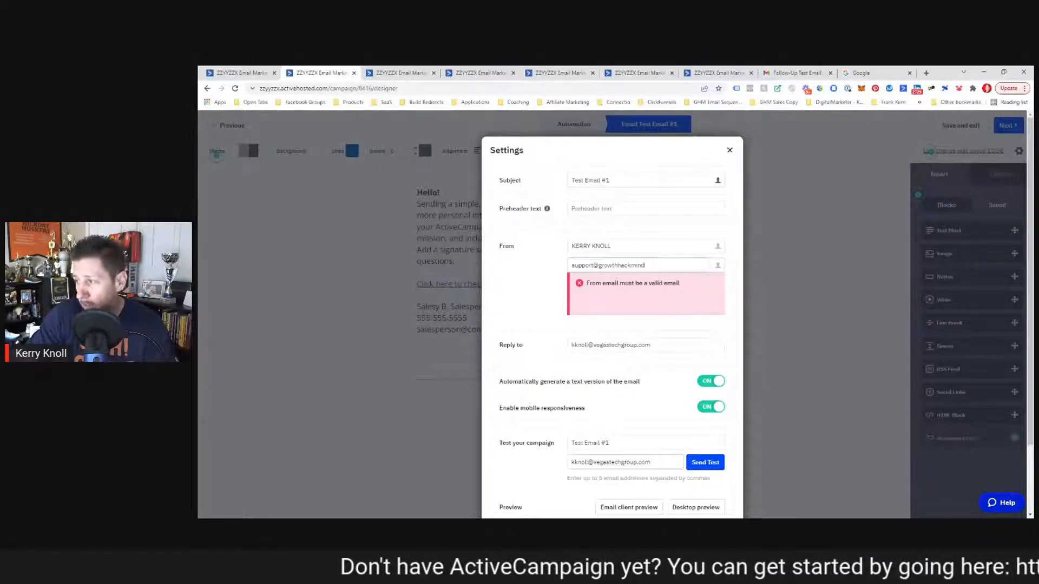
key("Tab")
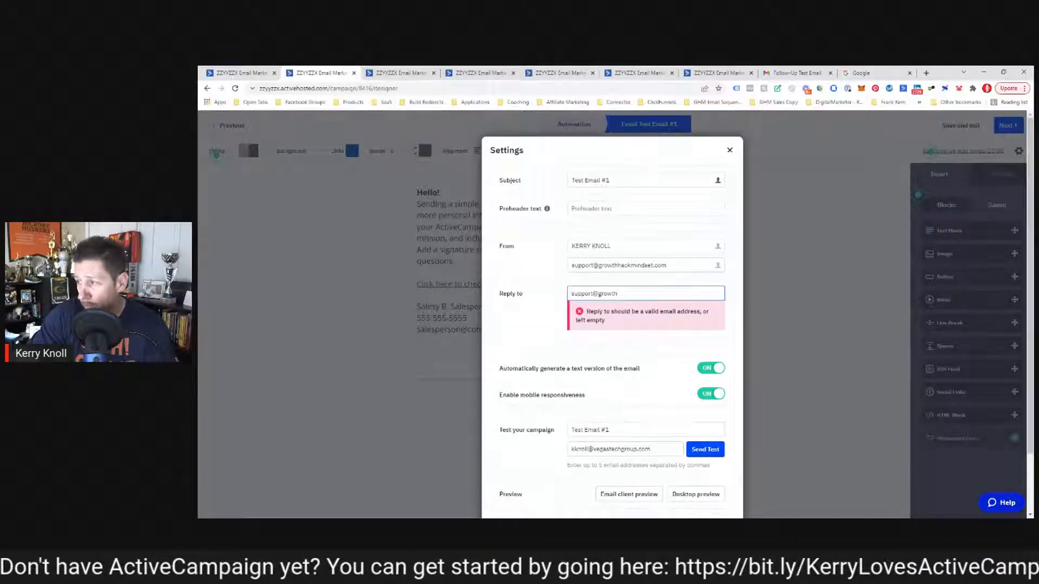
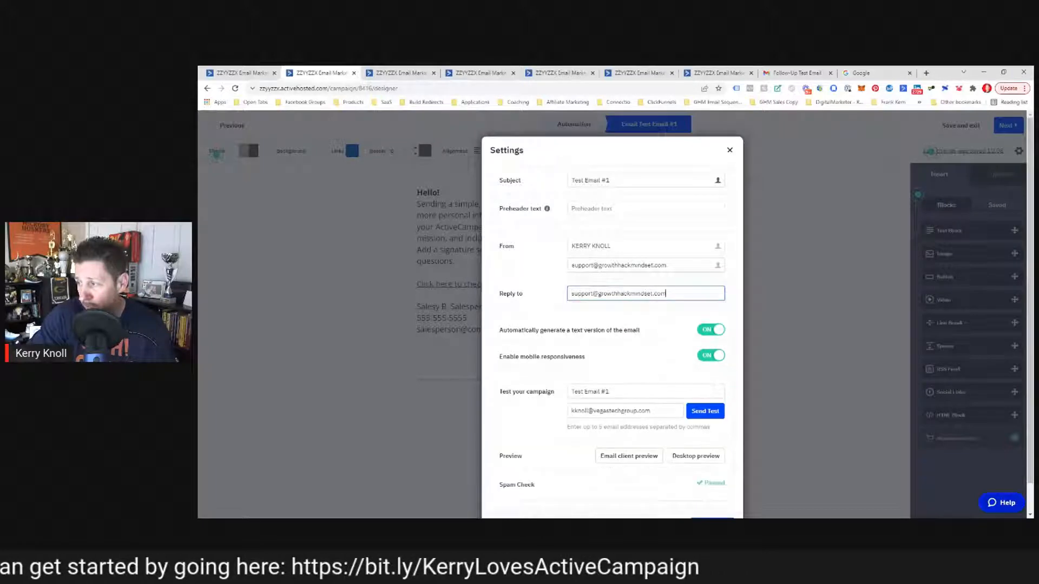
key("Tab")
scroll(534, 324, "down", 1)
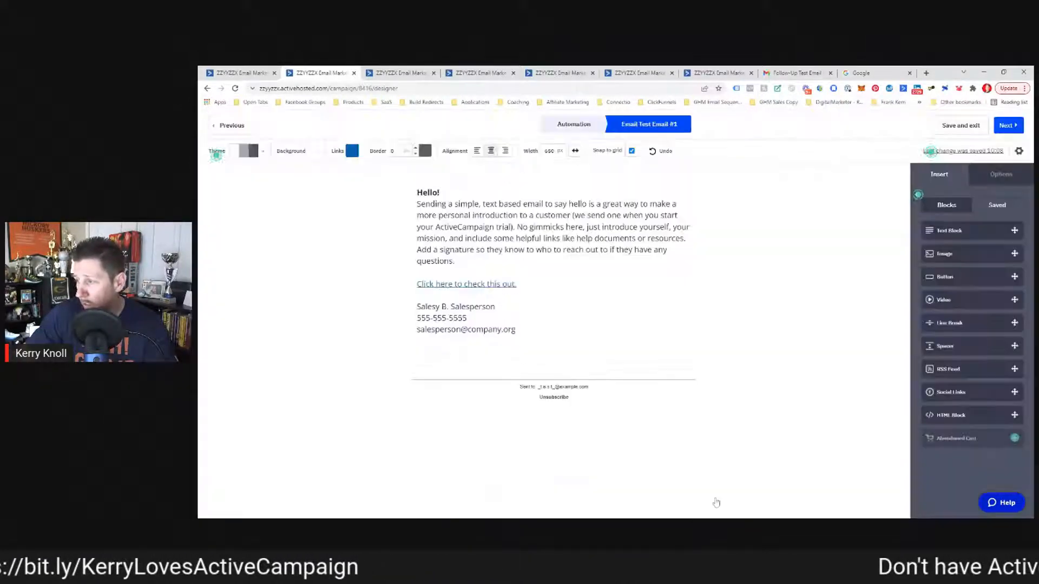
left_click(716, 498)
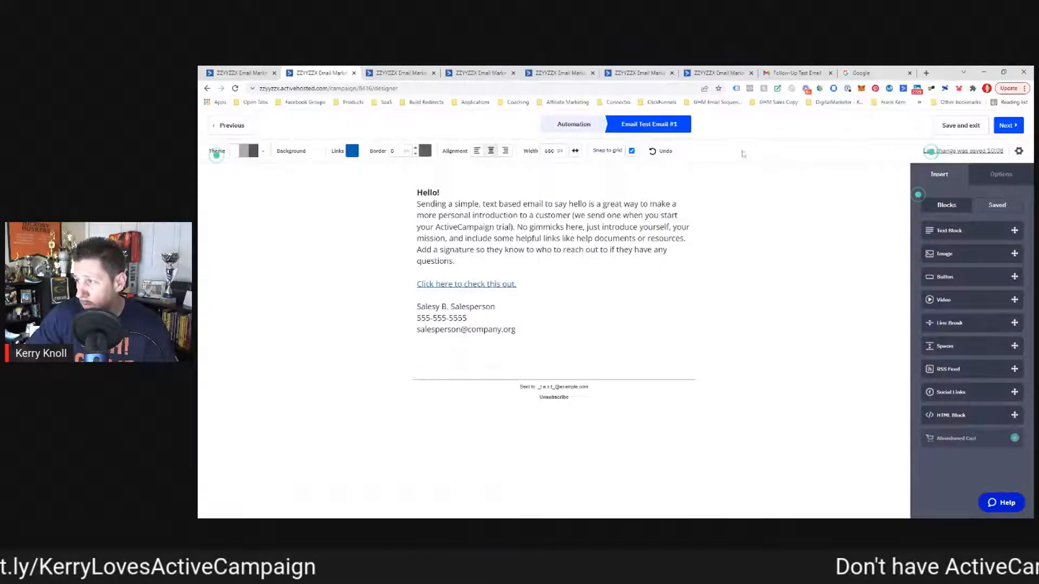
Step: Change the From and Reply-to addresses to a personal Gmail address and save the settings
left_click(1019, 151)
left_click_drag(670, 265, 530, 285)
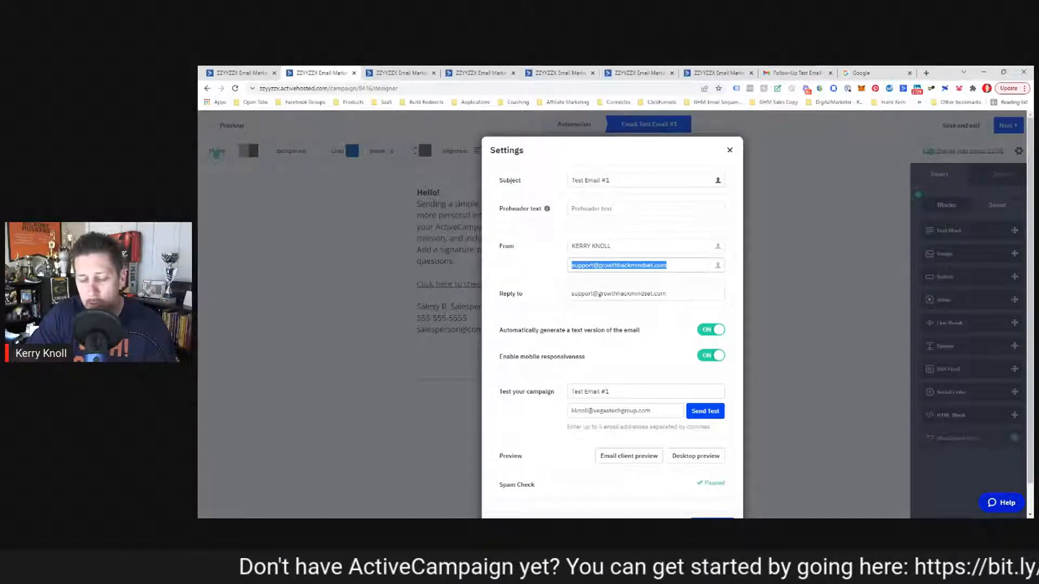
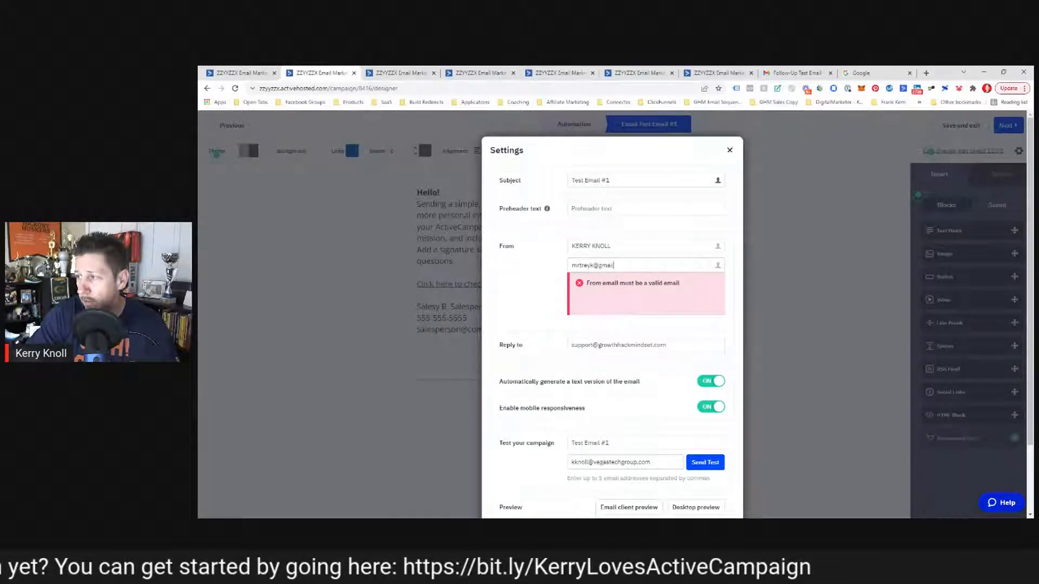
key("Tab")
type("m")
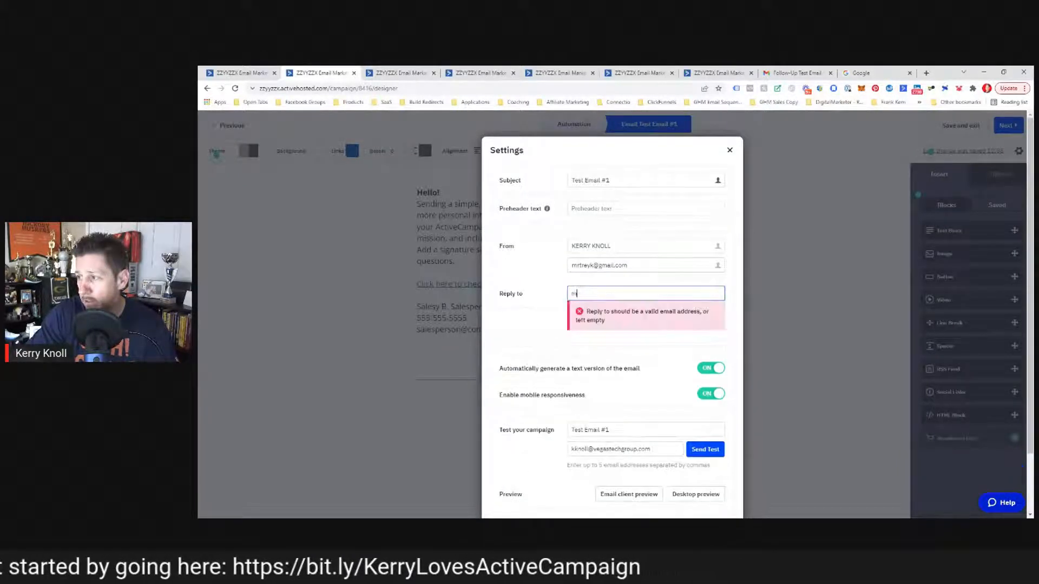
key("BackSpace")
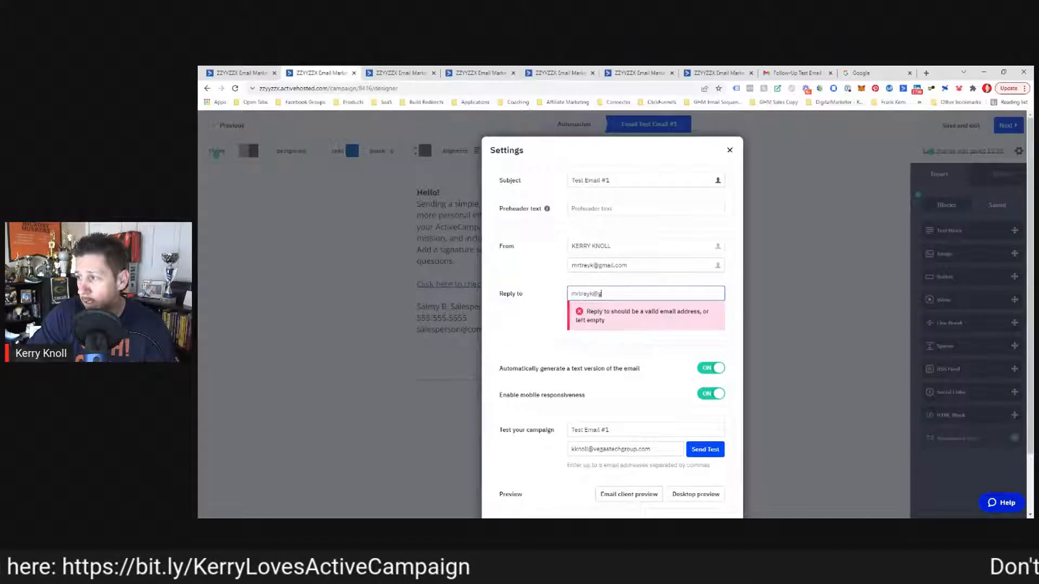
left_click(550, 294)
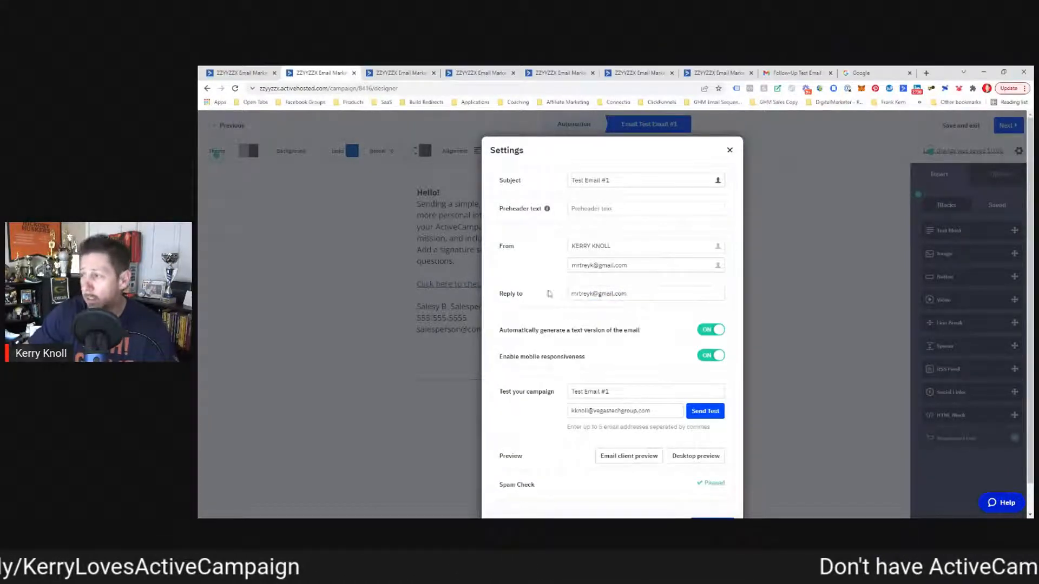
scroll(614, 469, "down", 2)
left_click(714, 500)
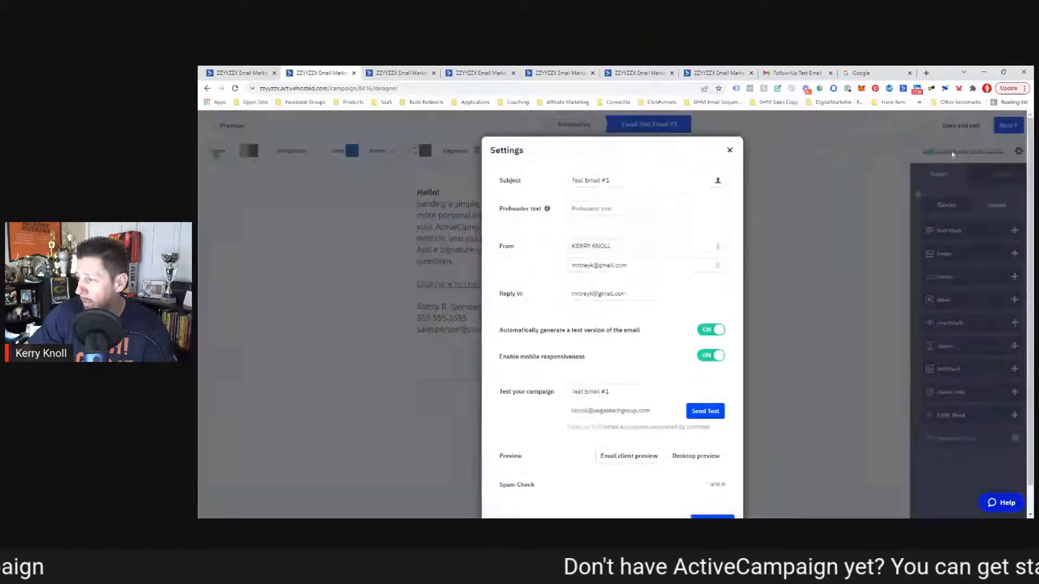
Step: Reopen the settings to see Spam Check Failed, then save and exit the email designer
left_click(1019, 151)
scroll(643, 439, "down", 1)
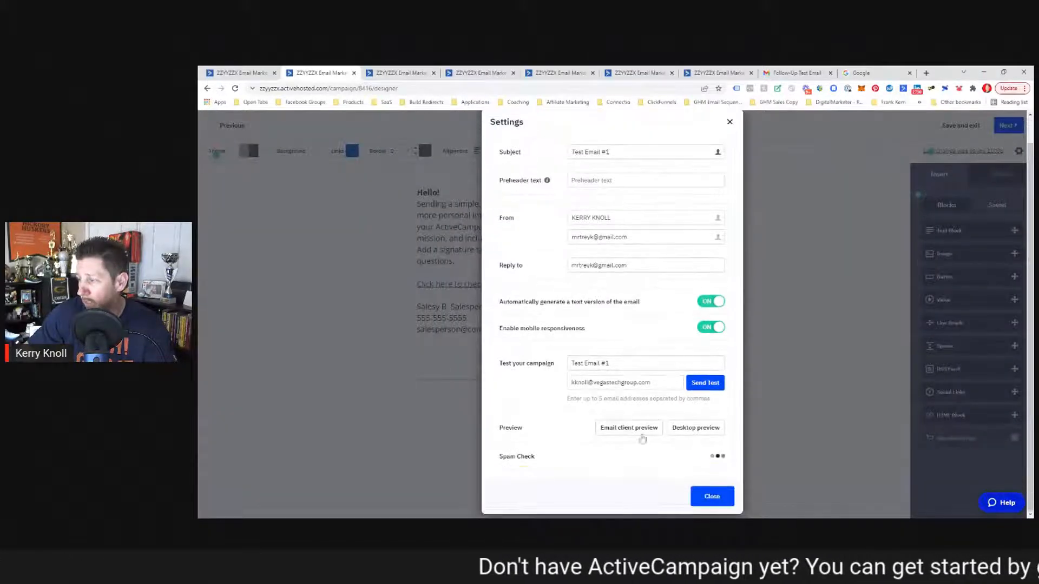
scroll(644, 441, "down", 1)
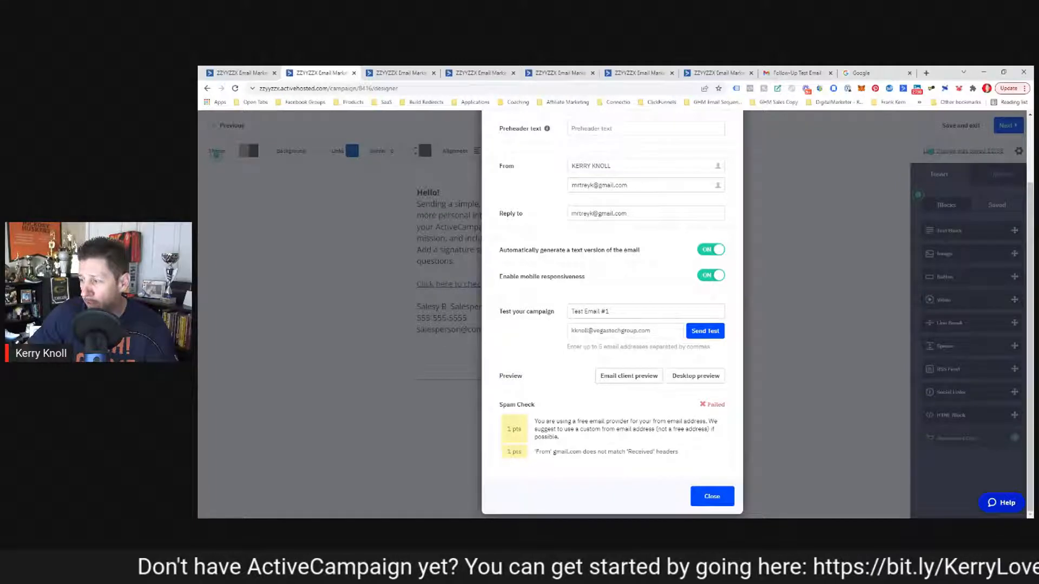
left_click(706, 499)
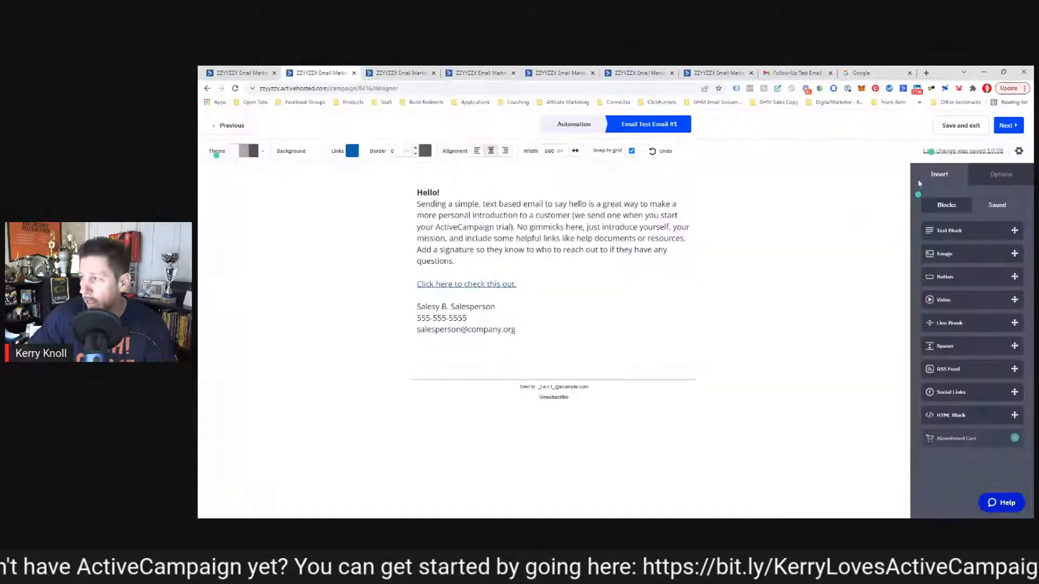
left_click(963, 126)
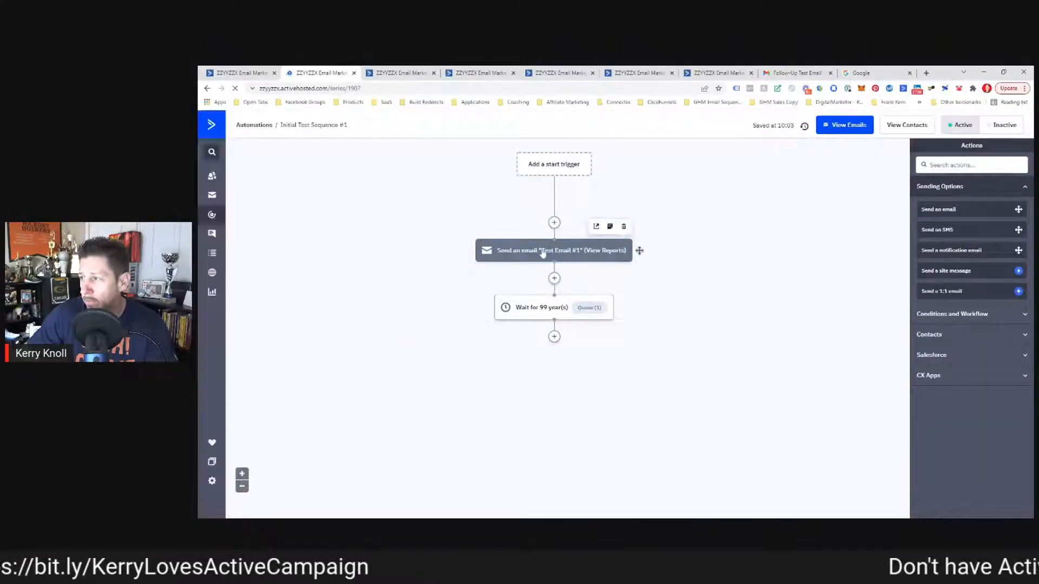
Step: Reopen Test Email #1 and set its From and Reply-to to the custom-domain company address
left_click(544, 252)
left_click(512, 227)
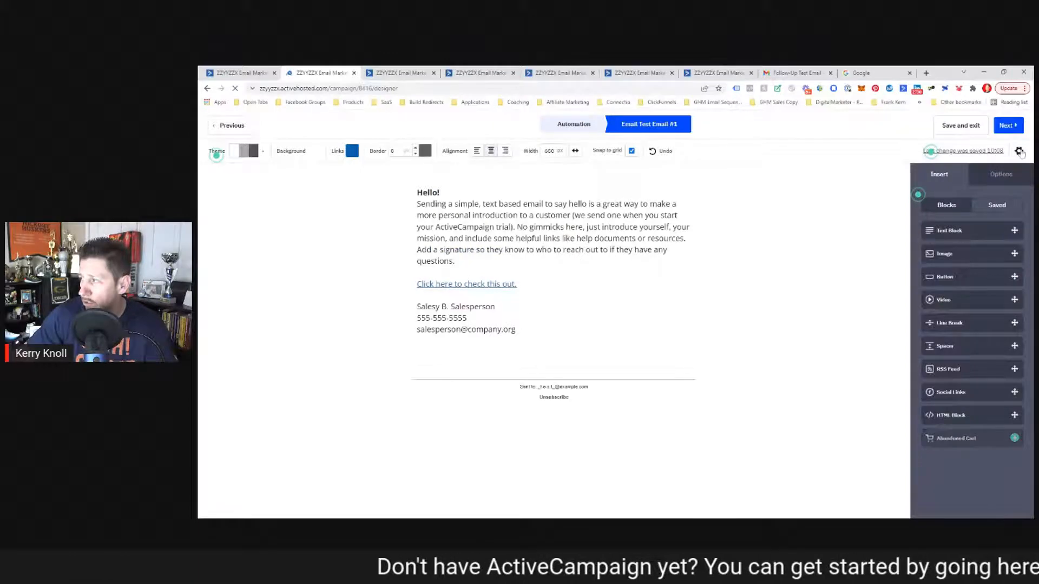
left_click(1019, 152)
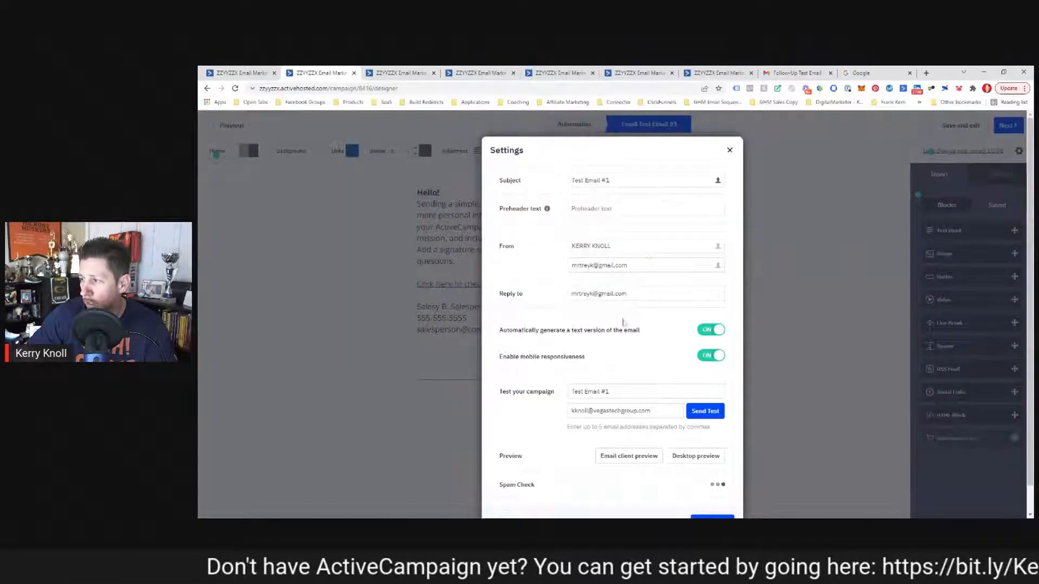
left_click_drag(629, 265, 562, 277)
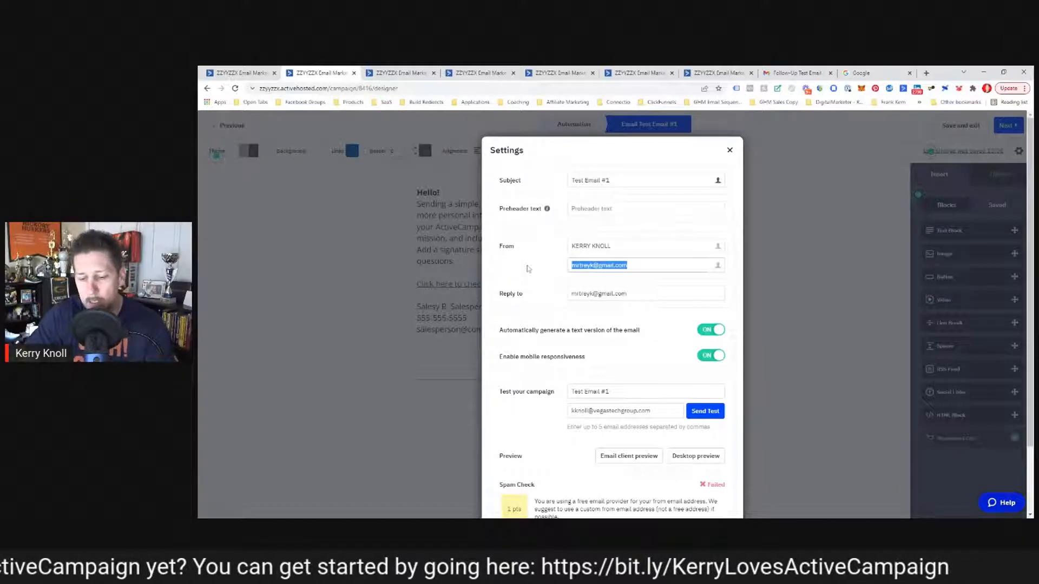
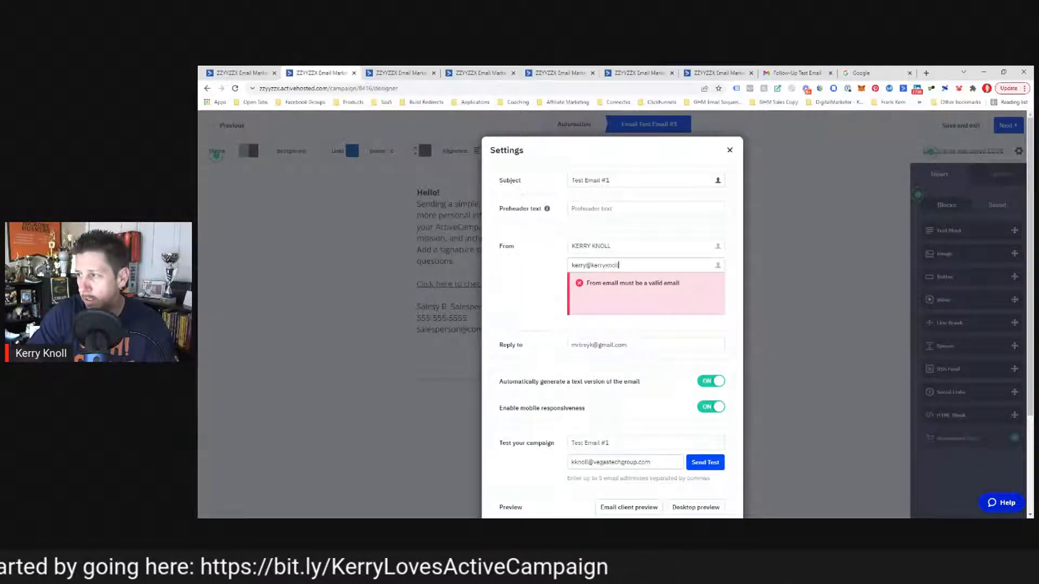
key("Tab")
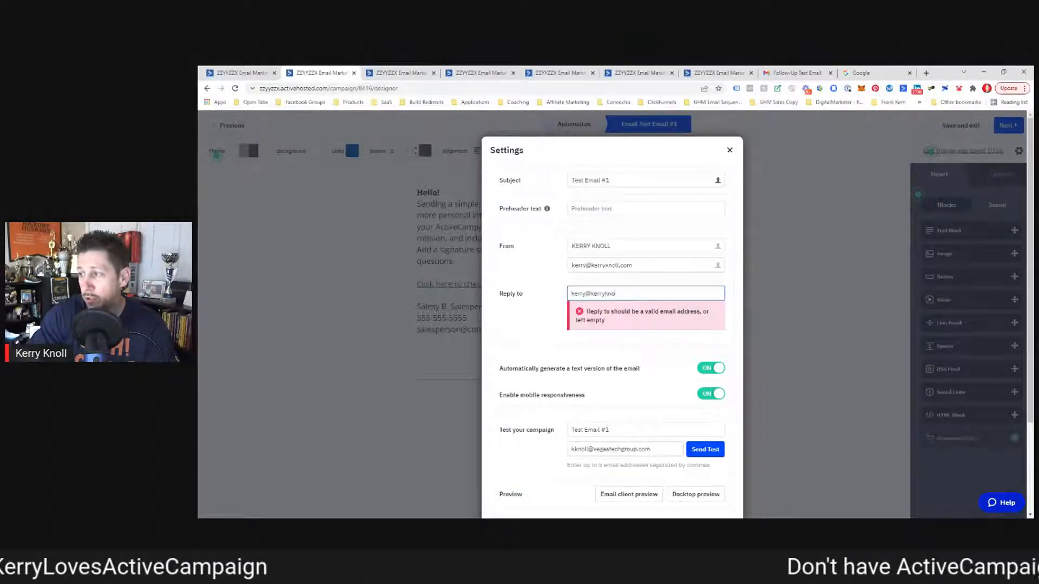
key("Tab")
scroll(612, 325, "down", 2)
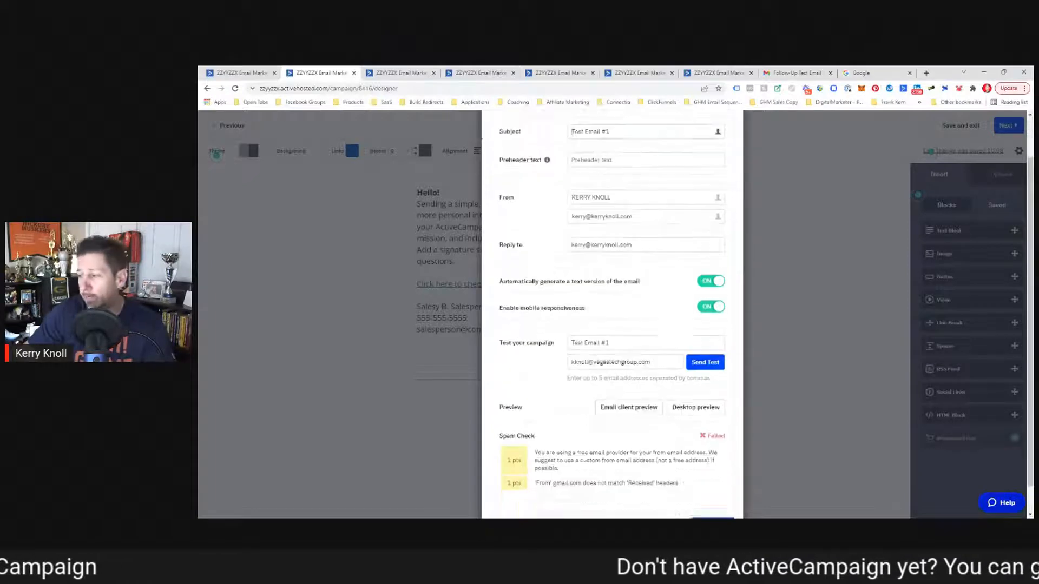
left_click(707, 499)
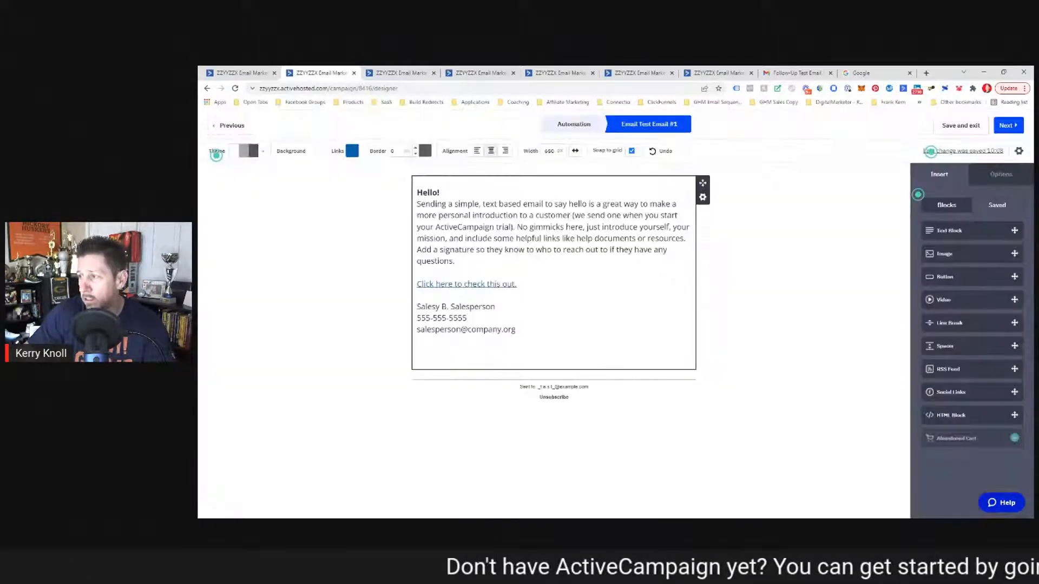
Step: Reopen the email settings to recheck the spam result, then close them
left_click(1019, 151)
scroll(645, 350, "down", 2)
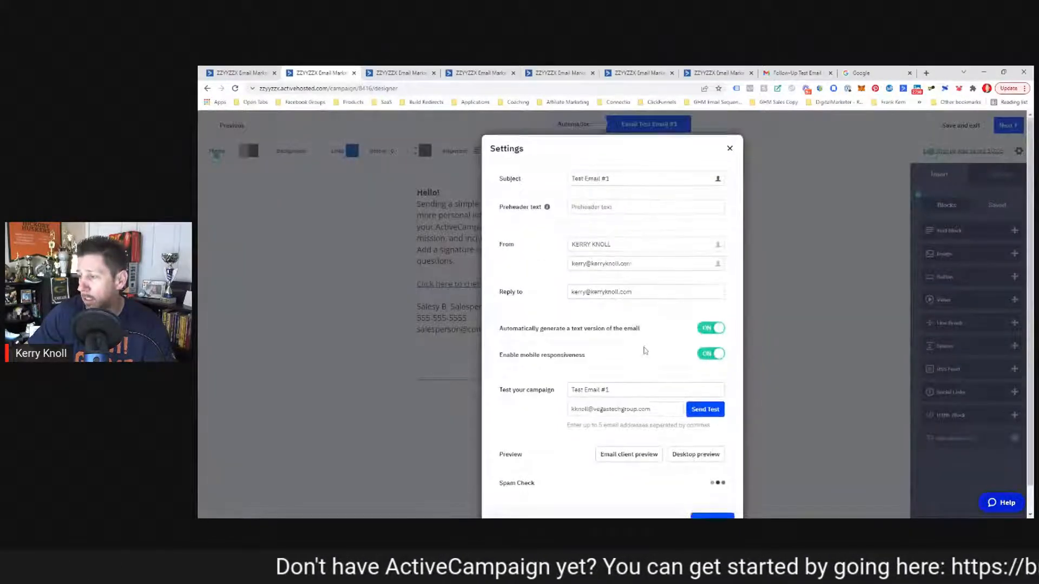
left_click(699, 500)
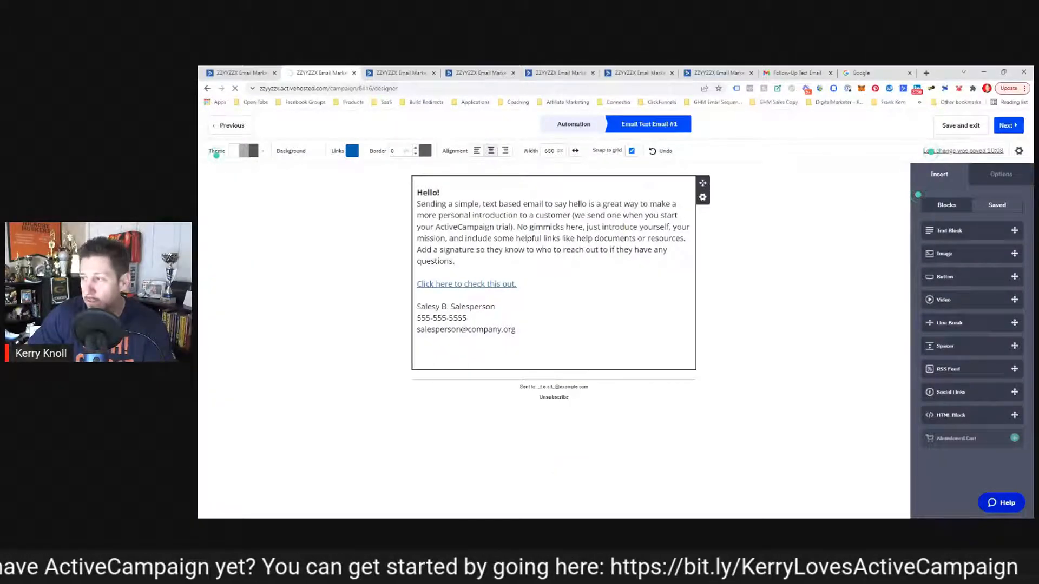
scroll(796, 197, "down", 4)
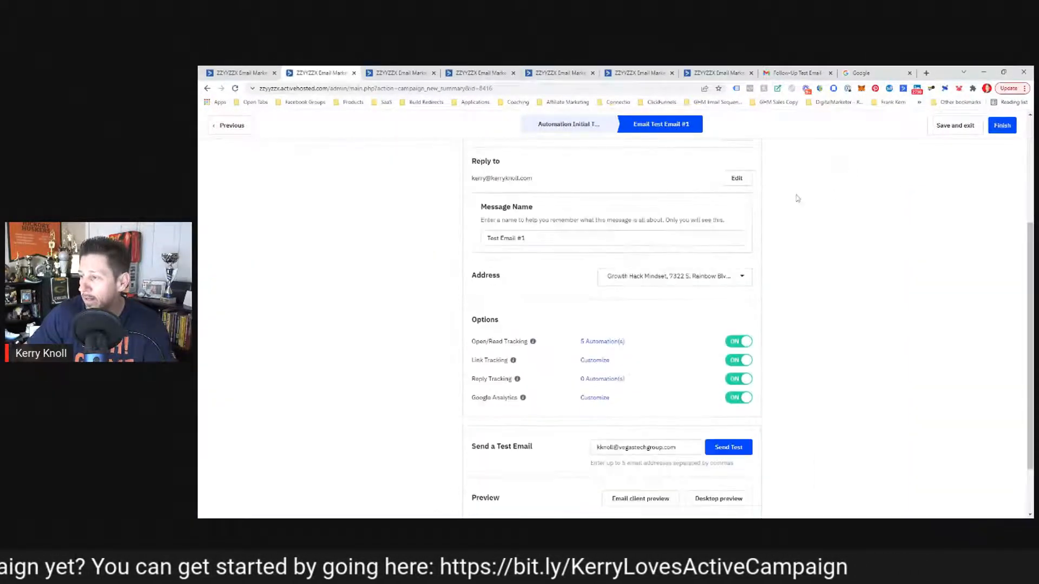
Step: Finish the campaign summary, then reopen Test Email #1's settings from the automation's send step
scroll(772, 199, "down", 1)
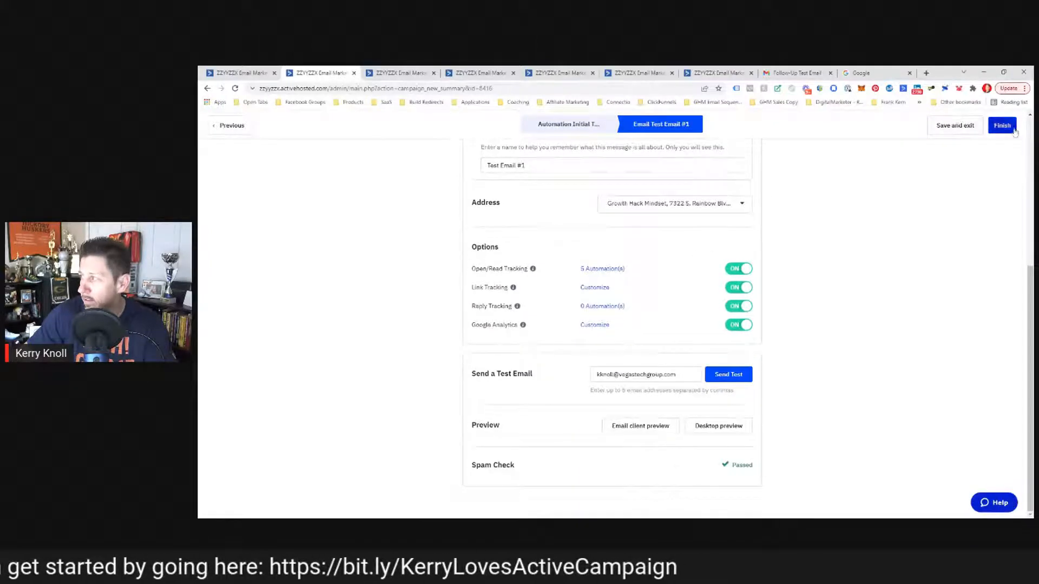
left_click(1003, 125)
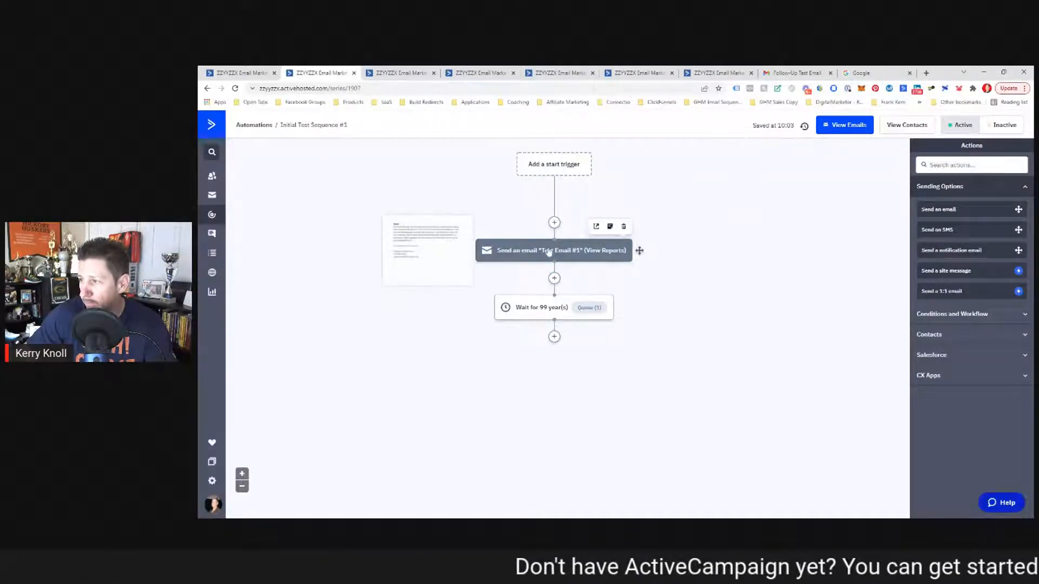
left_click(547, 249)
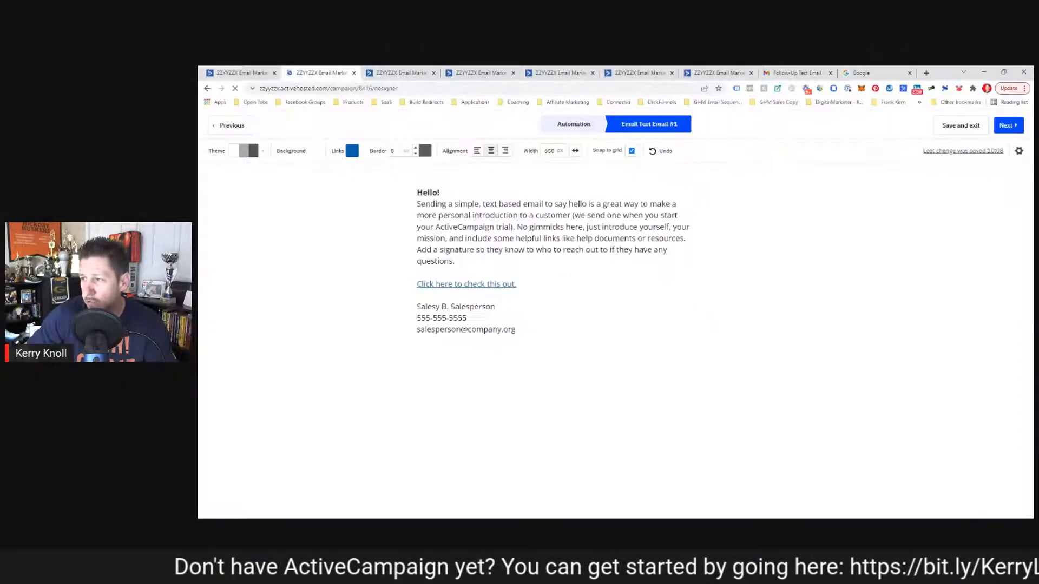
left_click(1018, 152)
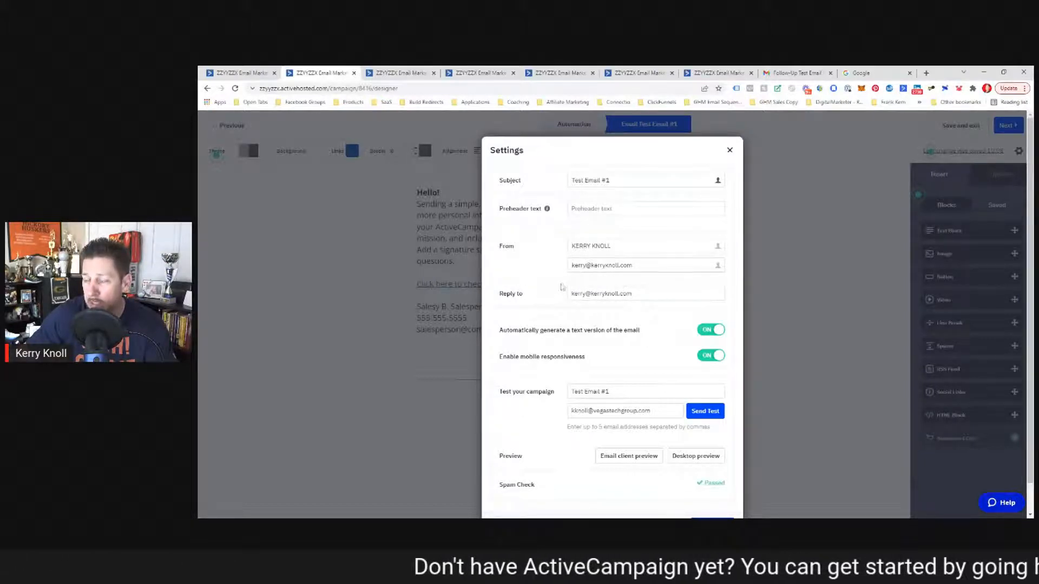
Step: Select the existing From address and begin typing a different sender address over it
left_click_drag(633, 265, 557, 272)
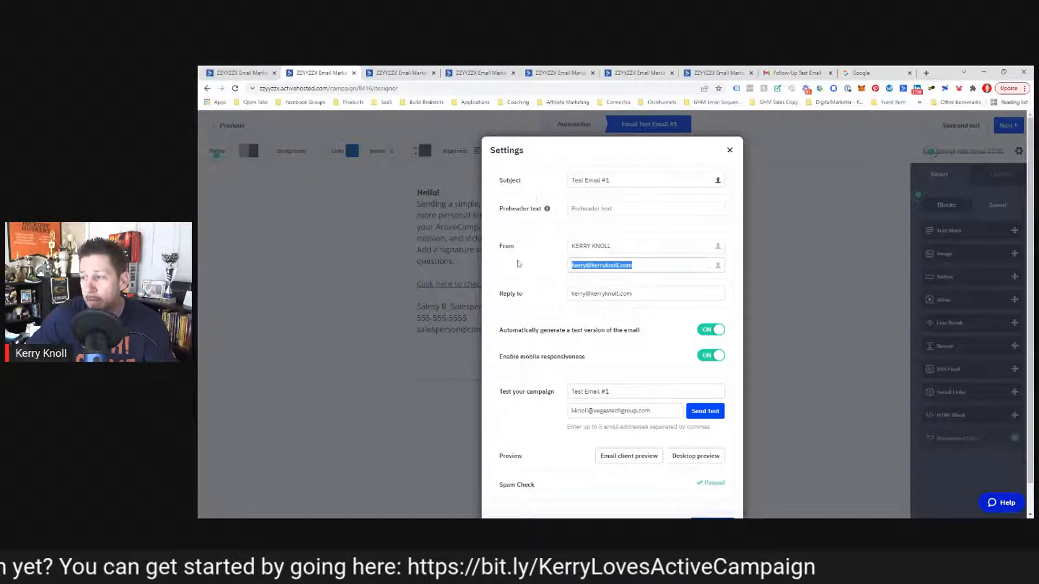
left_click(571, 270)
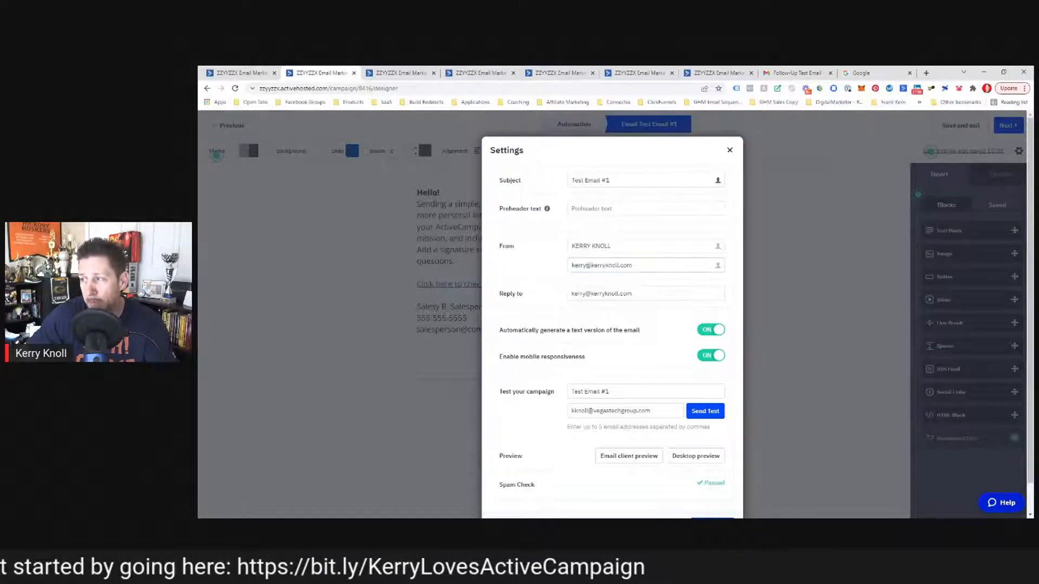
left_click_drag(634, 265, 538, 281)
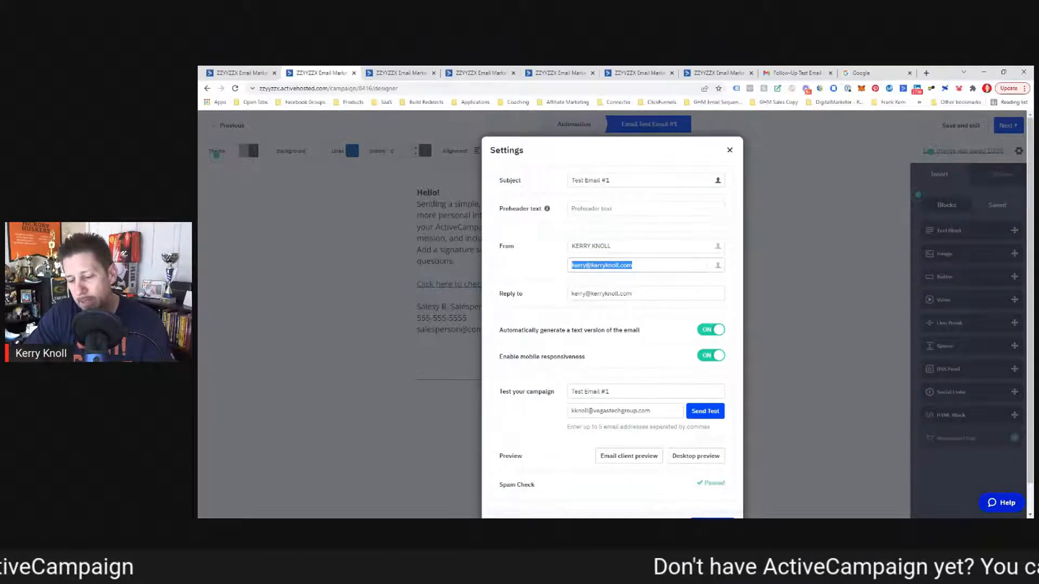
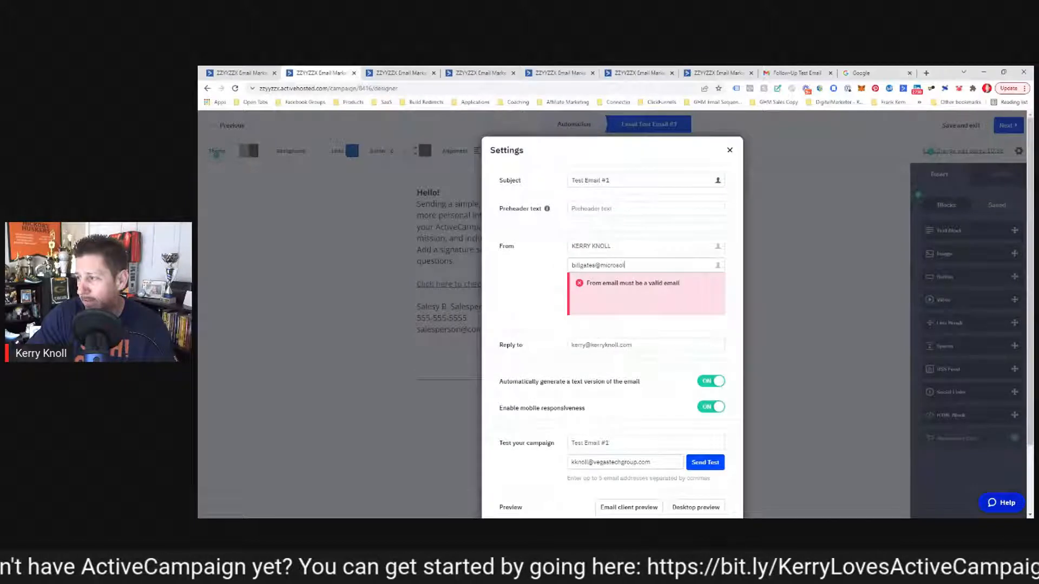
Step: Complete the new Microsoft-domain From address and copy it into the Reply-to field
key("Tab")
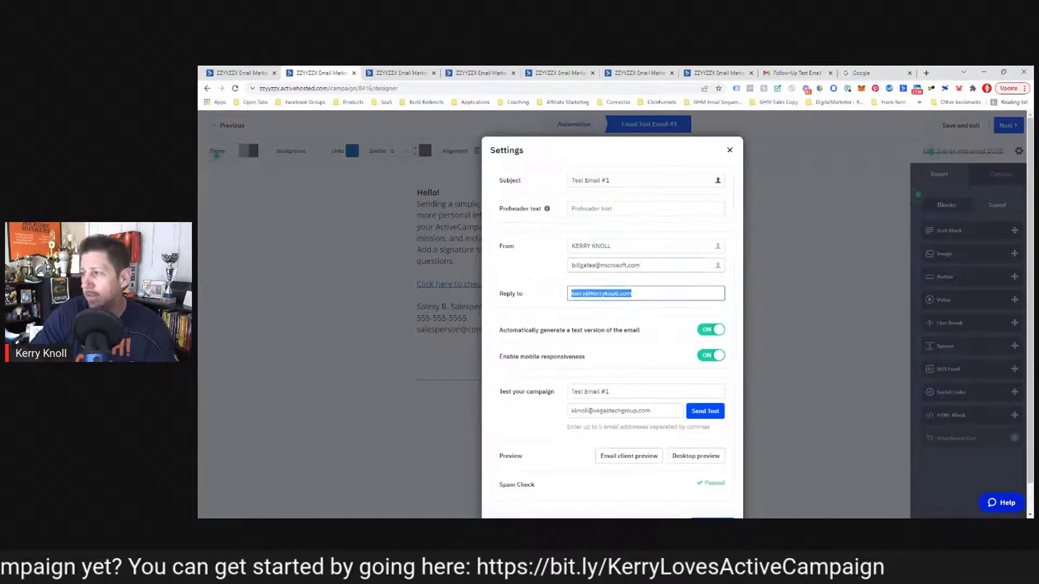
left_click_drag(642, 265, 565, 281)
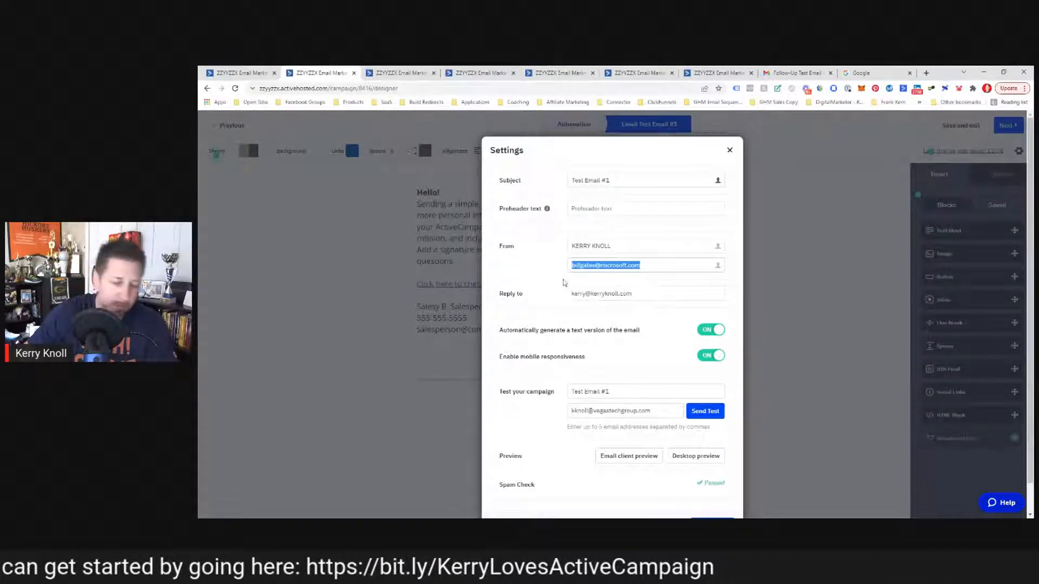
key("ctrl+c")
triple_click(635, 292)
key("ctrl+v")
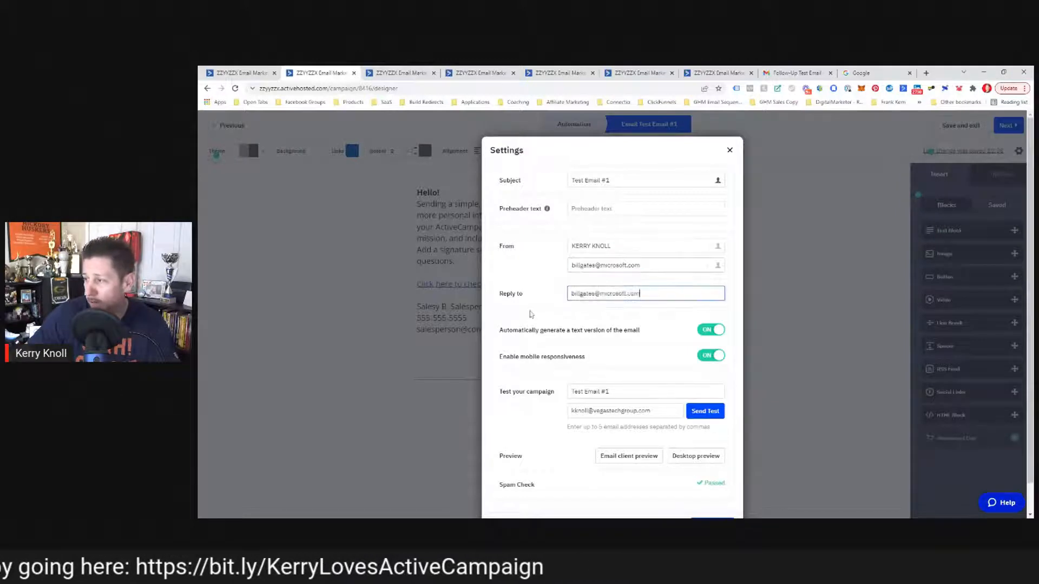
Step: Close and reopen the settings to confirm Spam Check Passed, then select the From address
scroll(530, 314, "down", 1)
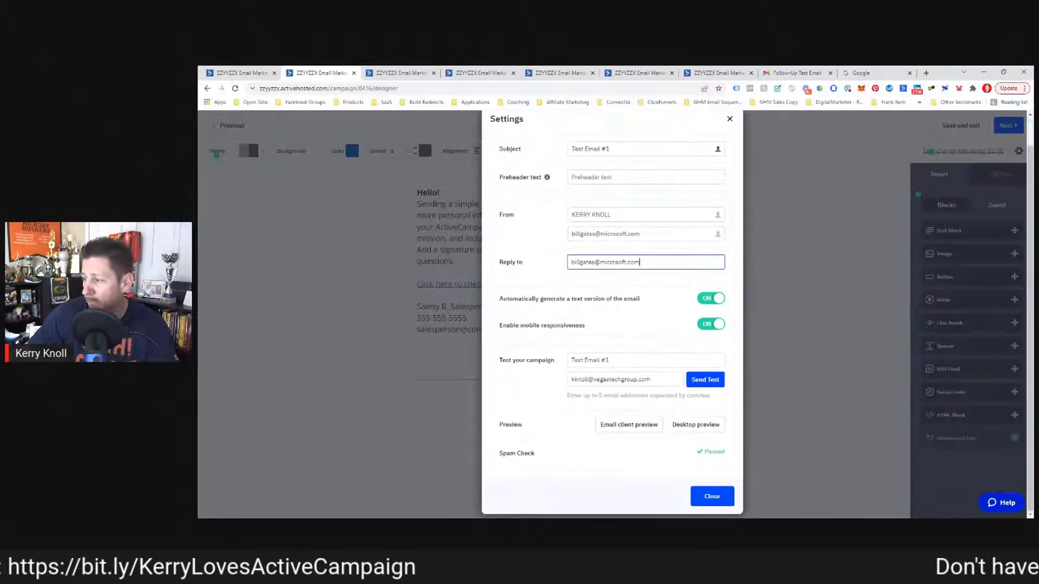
left_click(711, 496)
left_click(1019, 151)
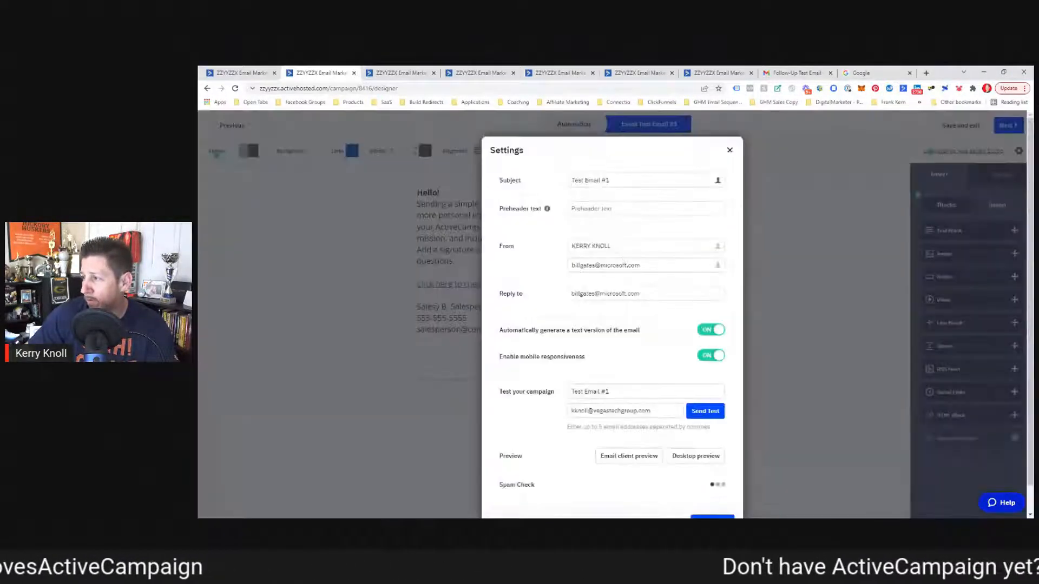
left_click_drag(645, 266, 547, 267)
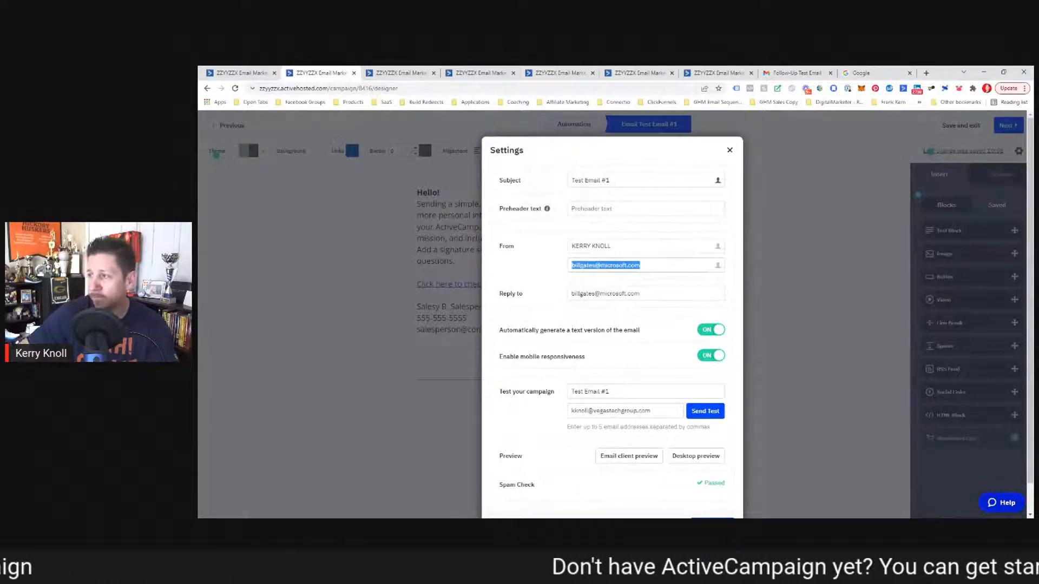
Step: Clear both the From and Reply-to addresses and close the campaign settings
key("BackSpace")
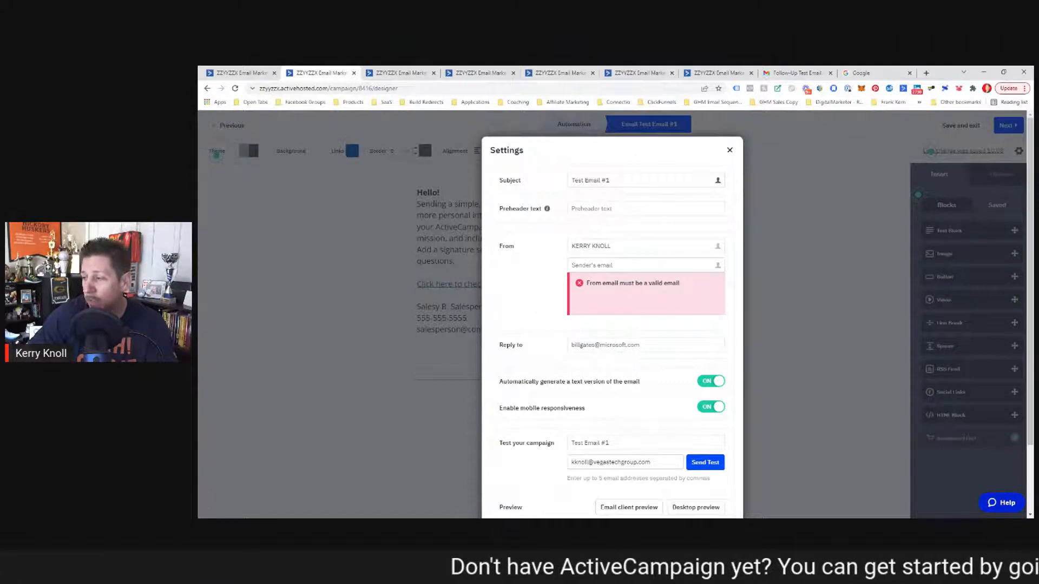
triple_click(649, 344)
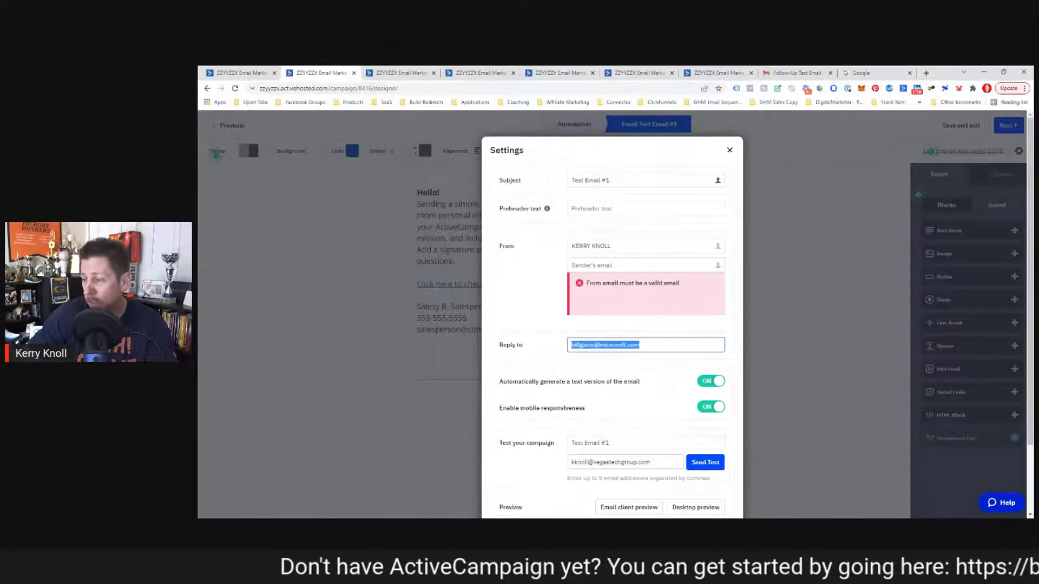
key("BackSpace")
scroll(523, 308, "down", 2)
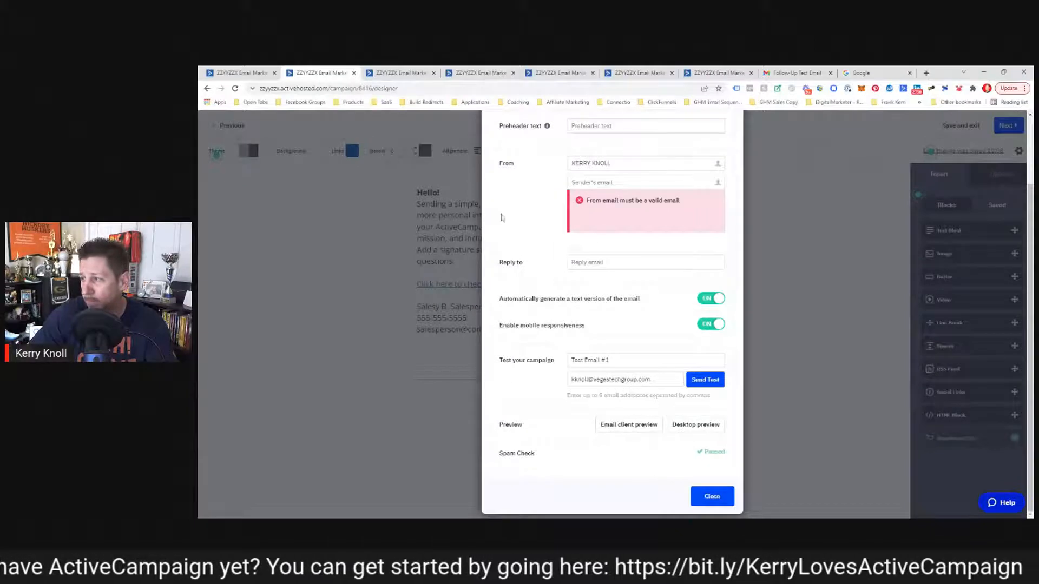
scroll(502, 217, "up", 2)
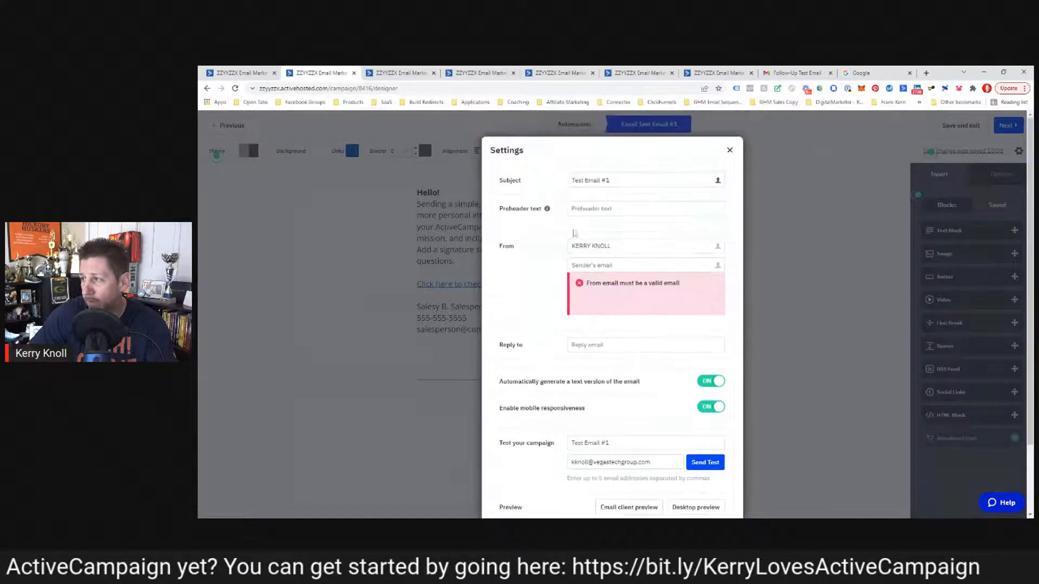
left_click(730, 151)
Step: Enter the company e-mail as sender using the browser's autofill suggestion, then close the settings
left_click(1019, 151)
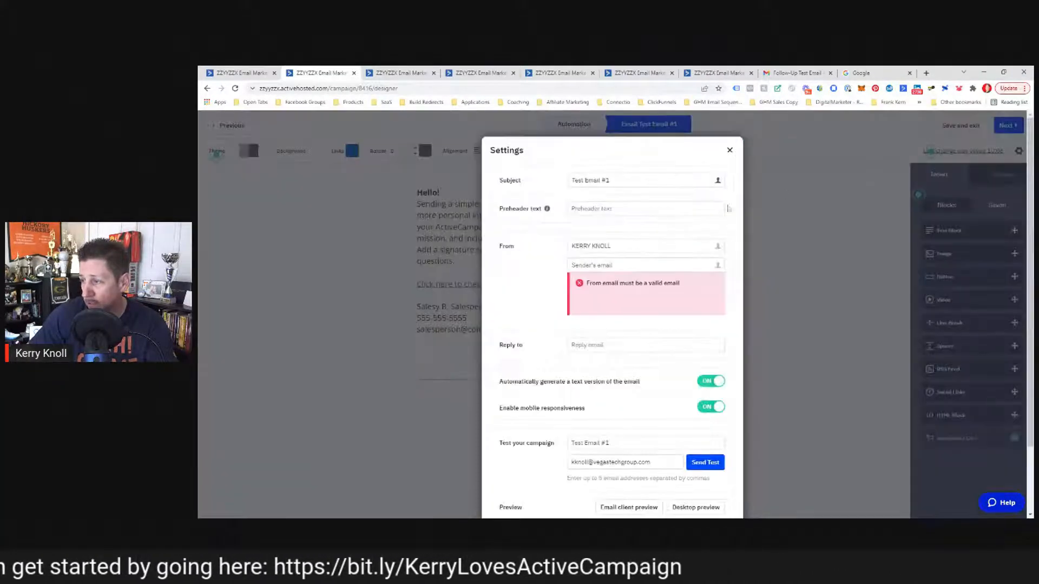
scroll(590, 234, "down", 1)
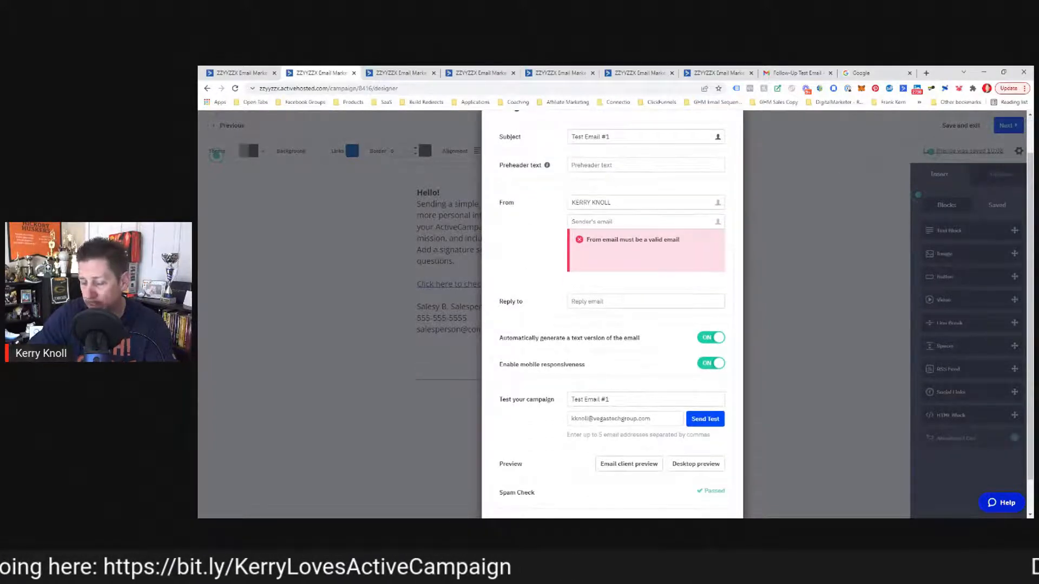
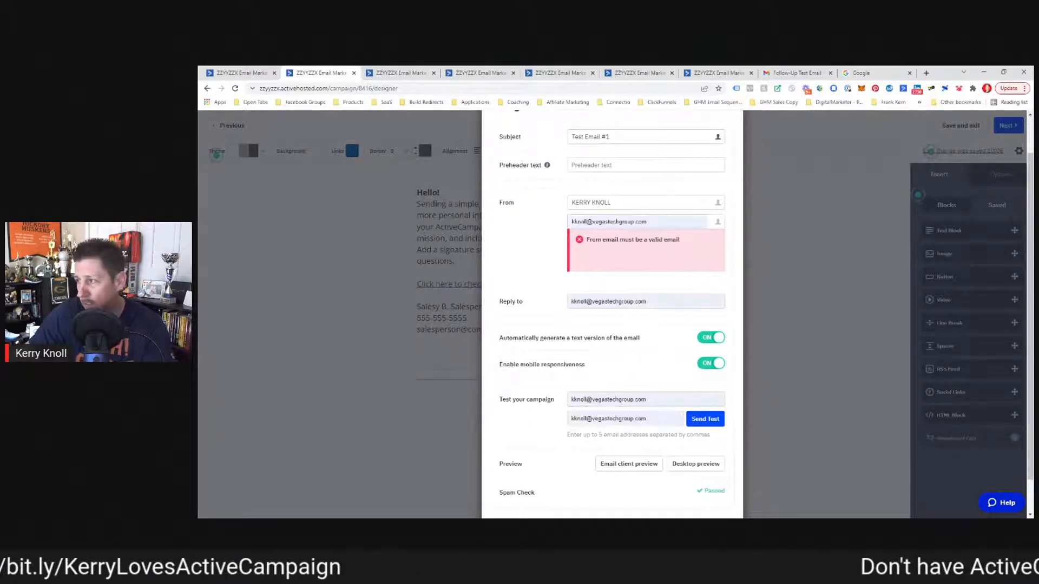
left_click(591, 241)
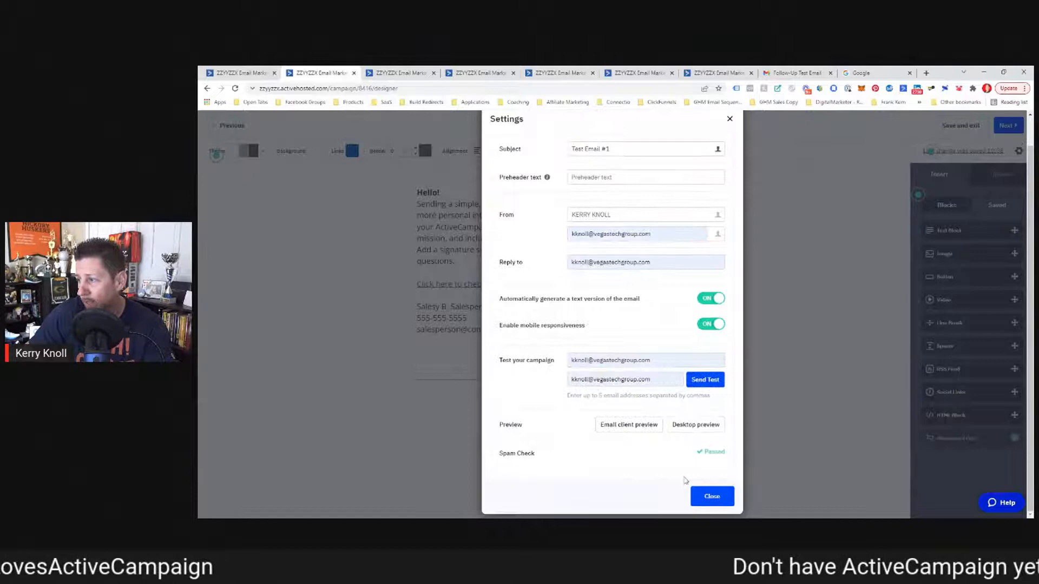
left_click(723, 499)
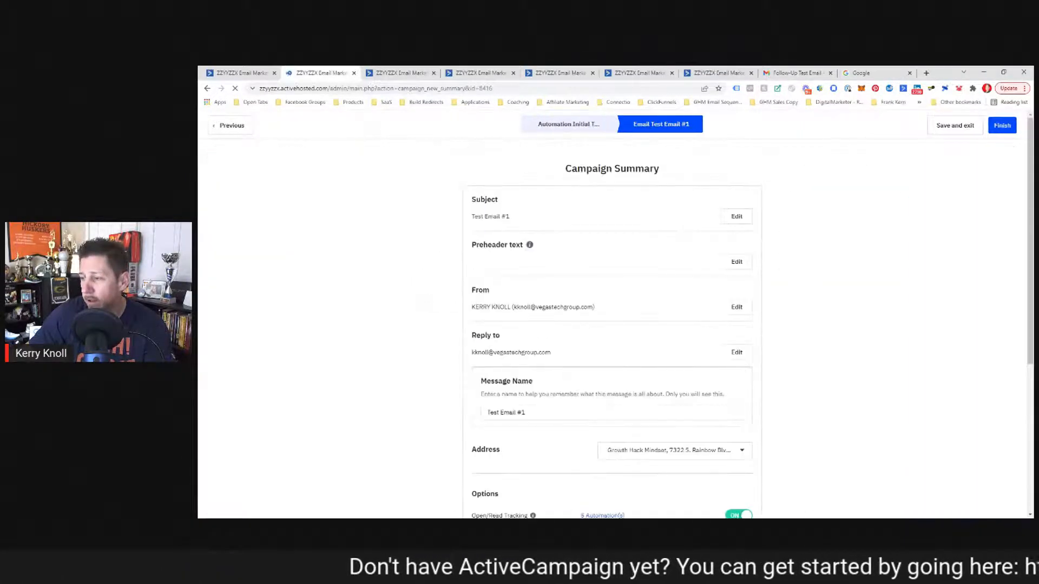
Step: Open the campaign summary's mailing Address dropdown and choose Add New Address
scroll(564, 371, "down", 5)
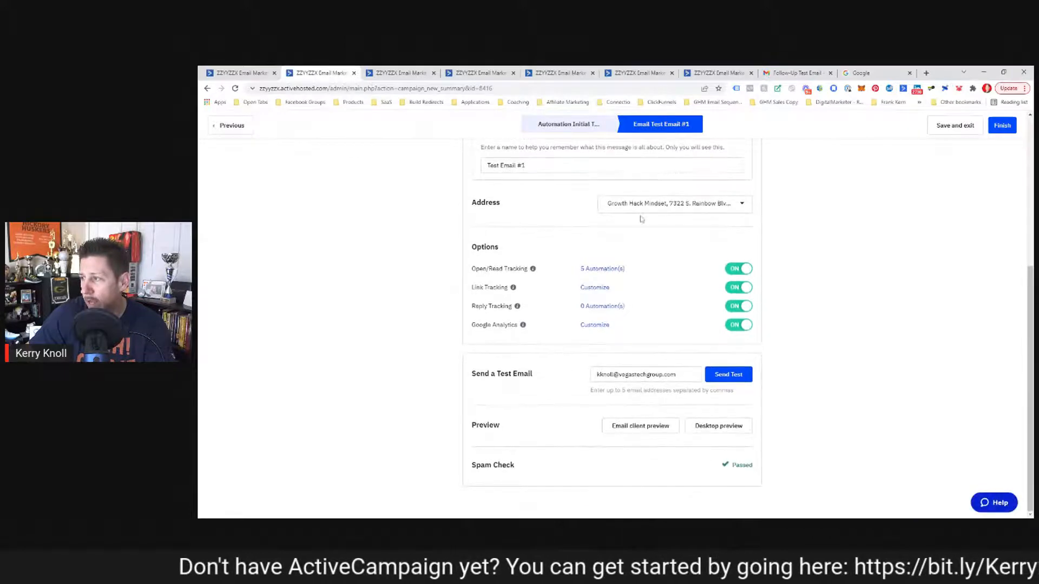
left_click(635, 203)
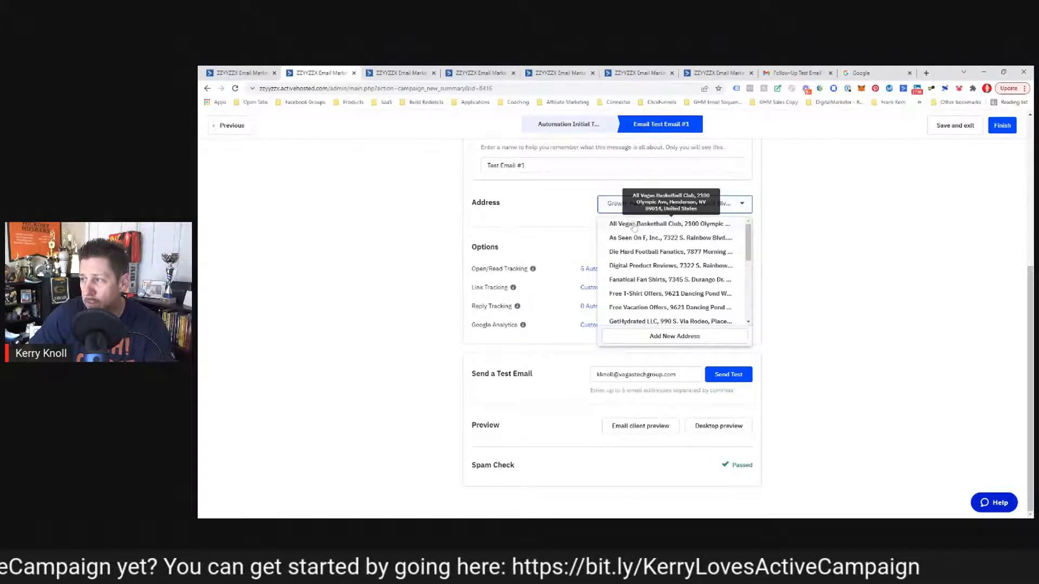
mouse_move(749, 250)
left_mouse_down()
mouse_move(736, 328)
mouse_move(744, 237)
left_mouse_up()
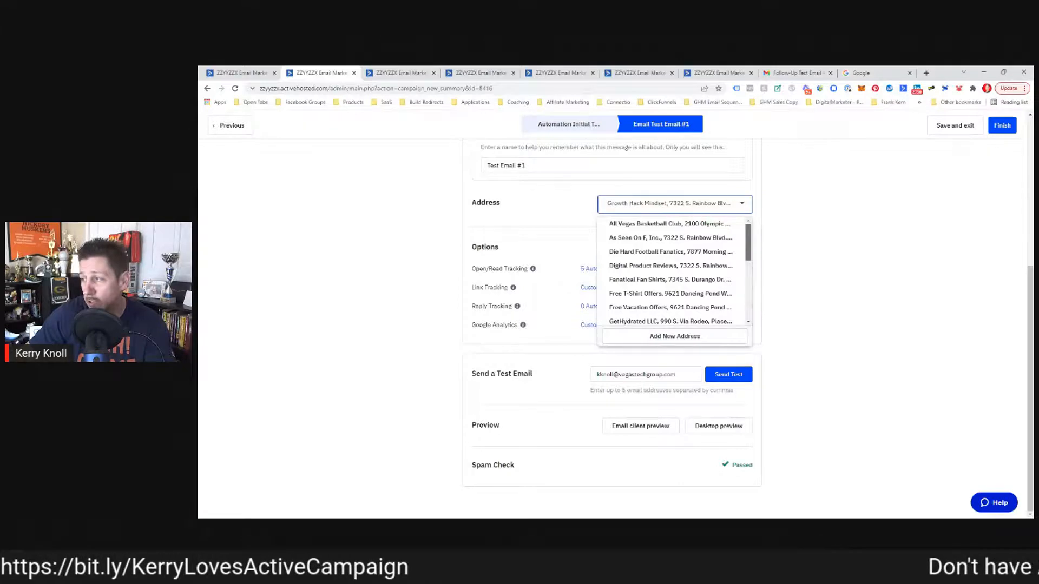
left_click_drag(748, 240, 749, 248)
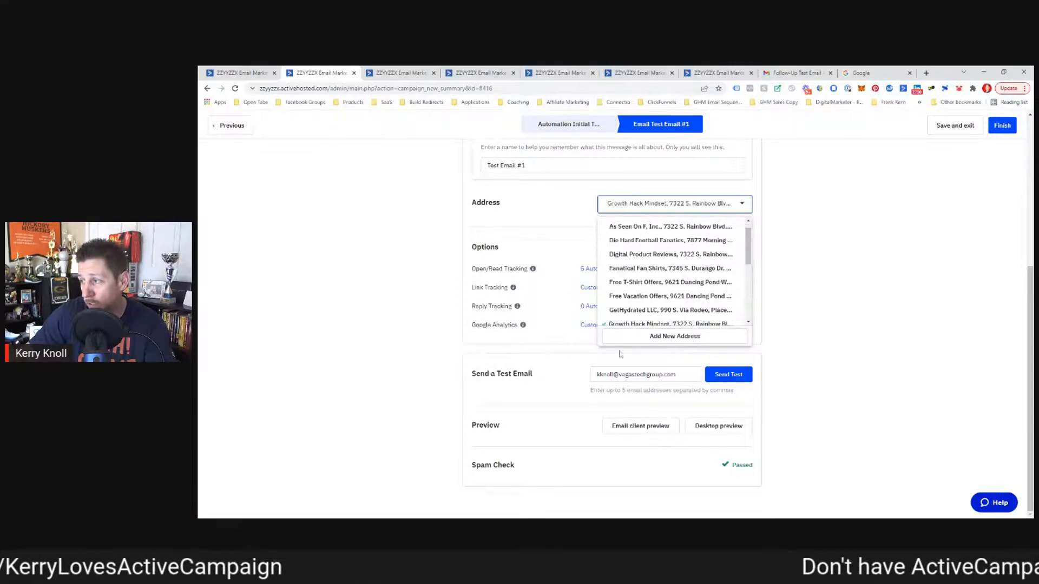
left_click(654, 337)
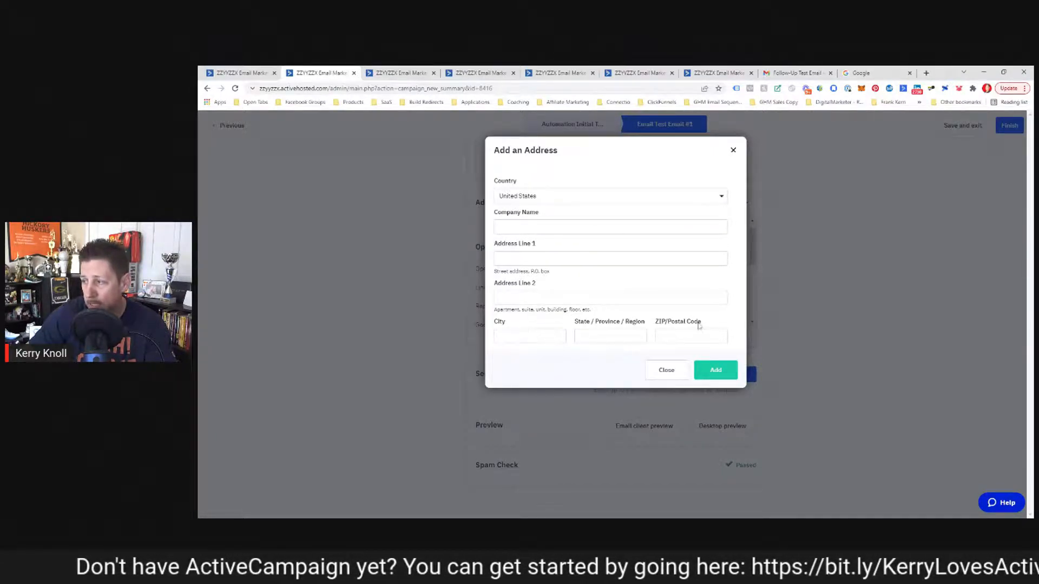
Step: Dismiss the Add an Address form and switch to the Settings > Addresses browser tab
left_click(670, 372)
scroll(628, 319, "up", 2)
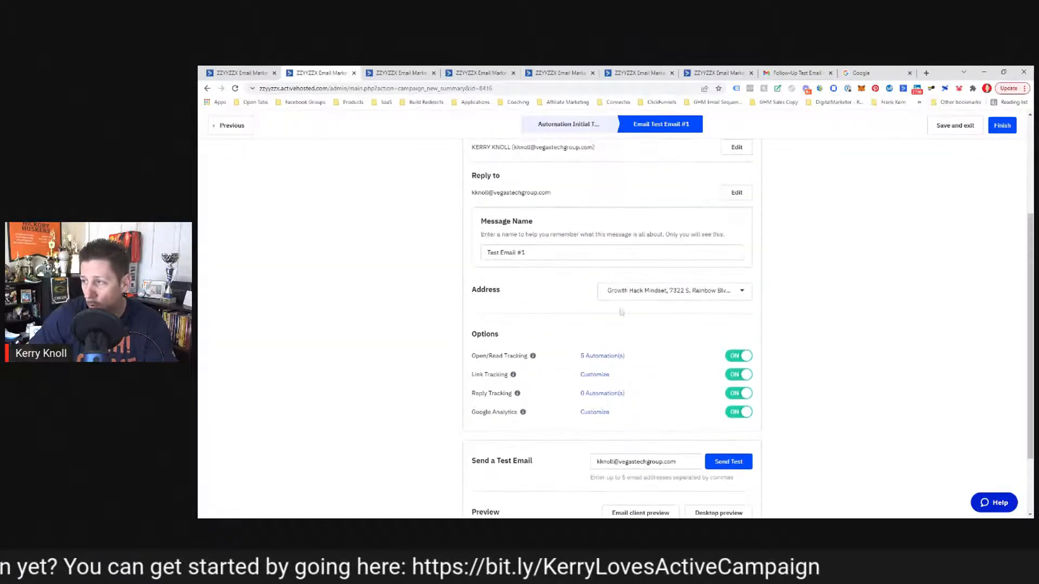
scroll(594, 305, "up", 3)
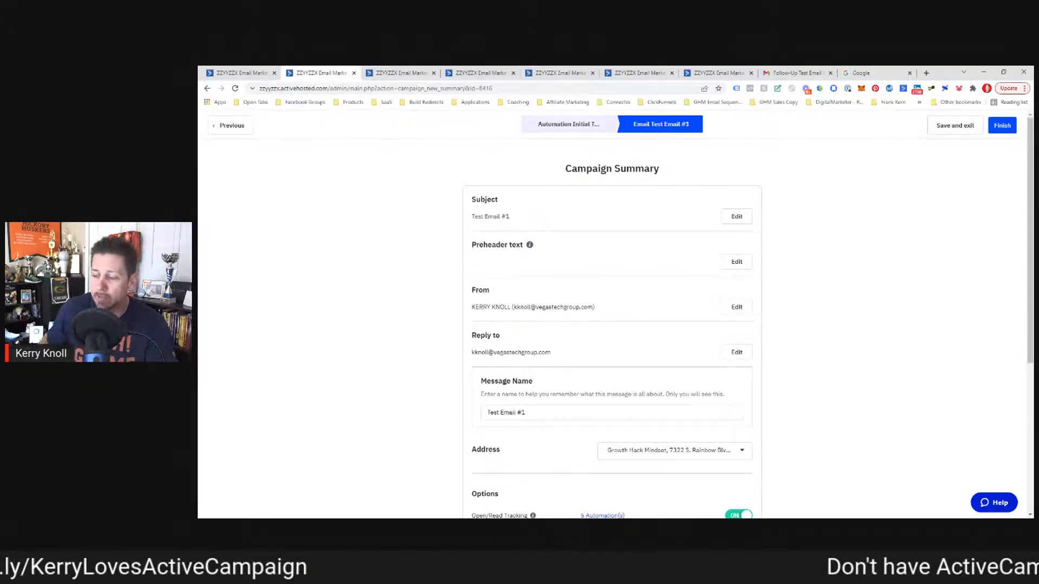
scroll(440, 282, "down", 3)
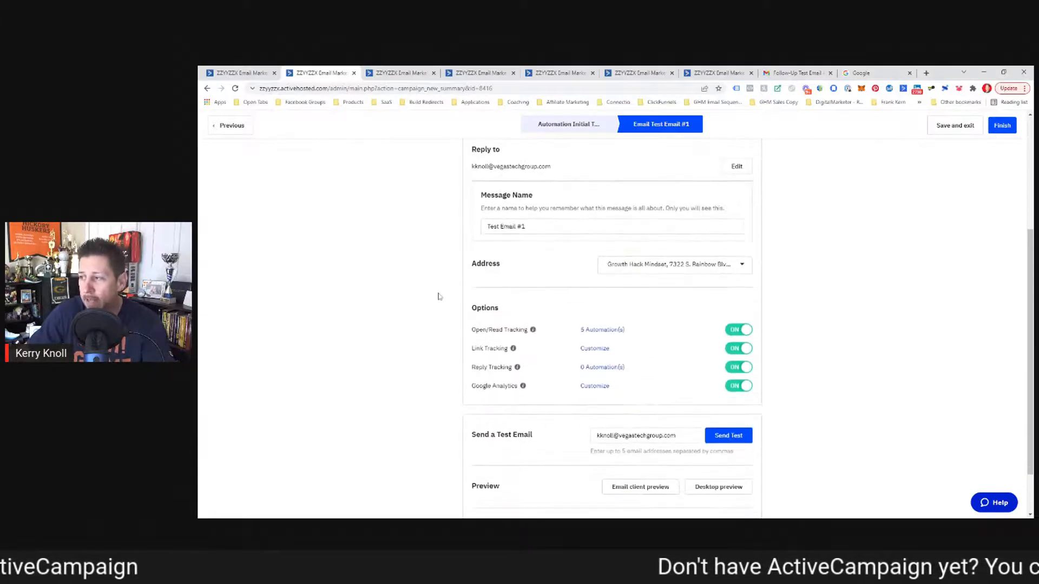
scroll(440, 297, "down", 1)
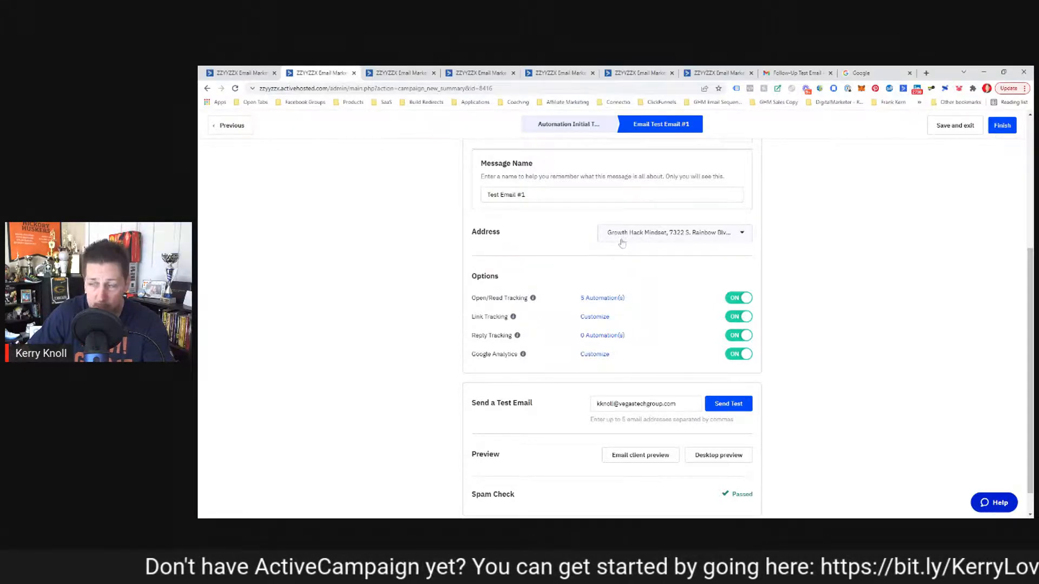
left_click(261, 74)
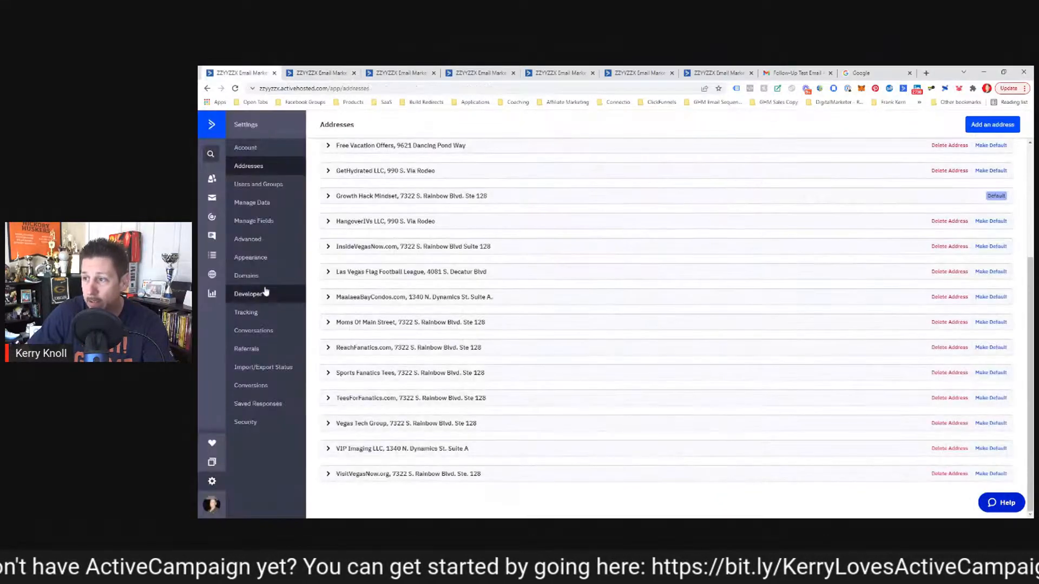
Step: Scroll through the saved addresses list, then return to Test Email #1's campaign summary tab
scroll(673, 332, "up", 3)
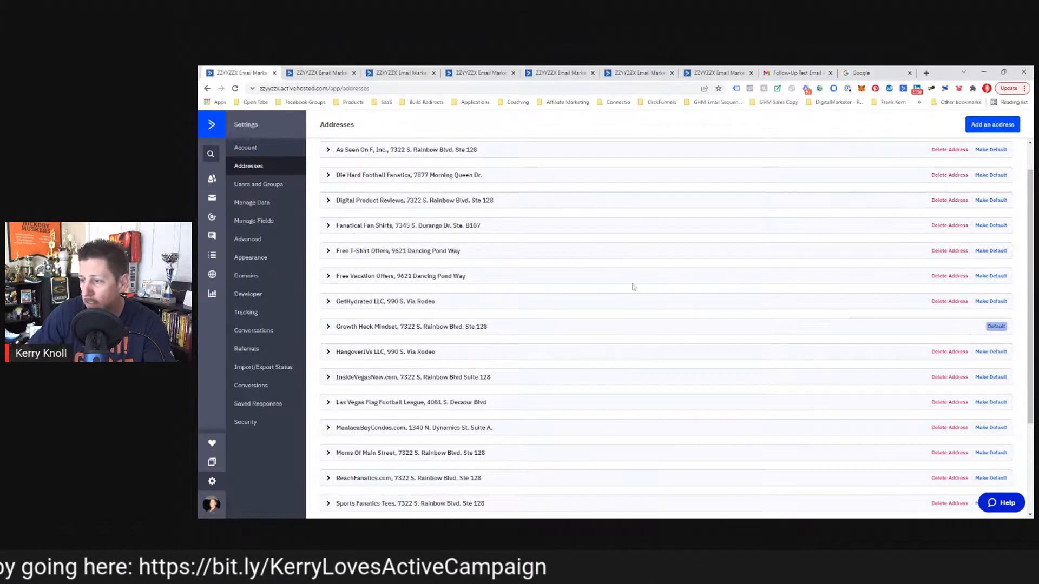
scroll(623, 295, "up", 1)
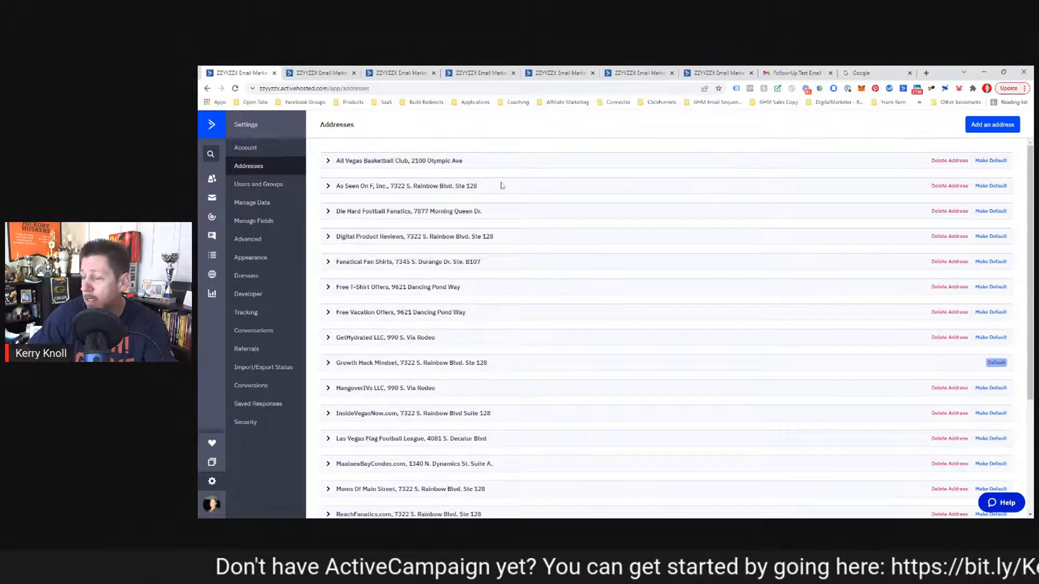
left_click(319, 72)
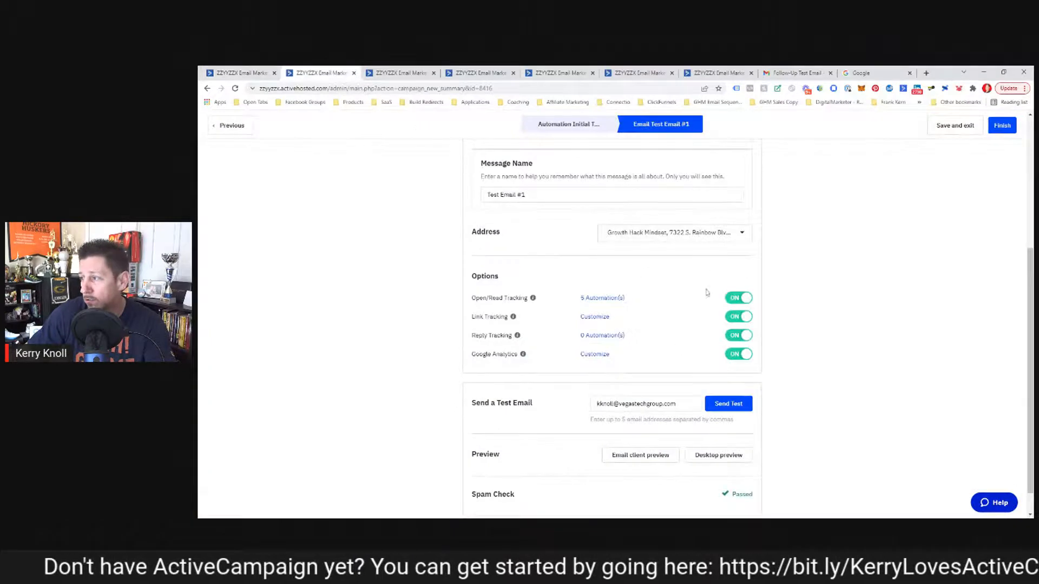
left_click(663, 233)
scroll(659, 251, "up", 3)
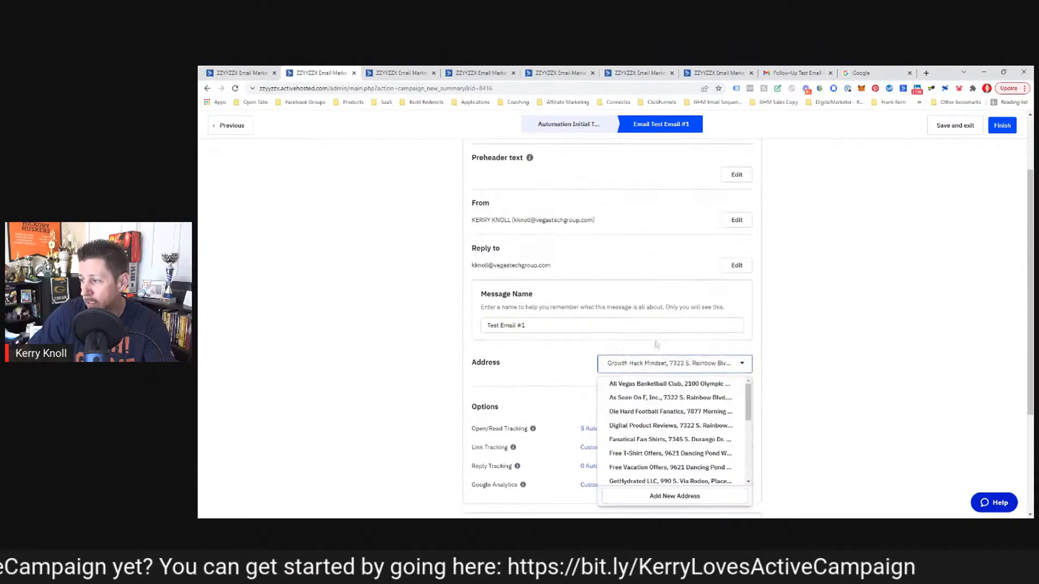
left_click(624, 385)
left_click(660, 368)
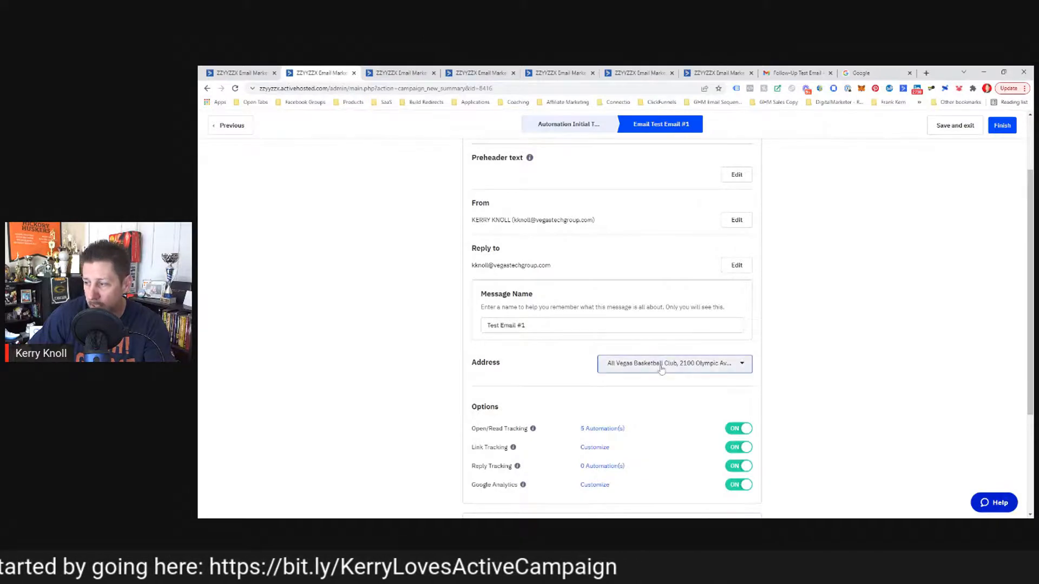
scroll(661, 401, "down", 2)
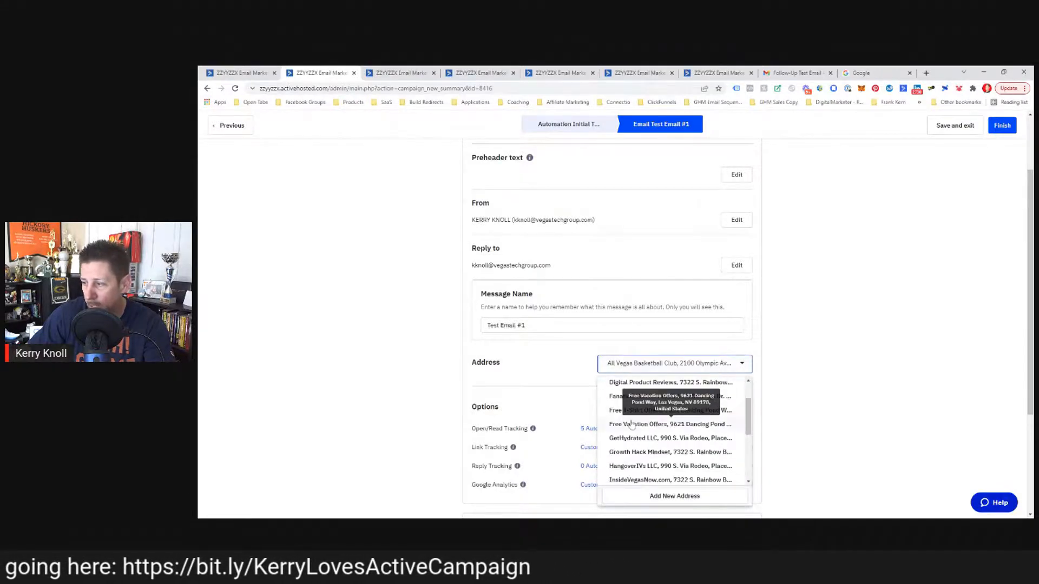
left_click(636, 452)
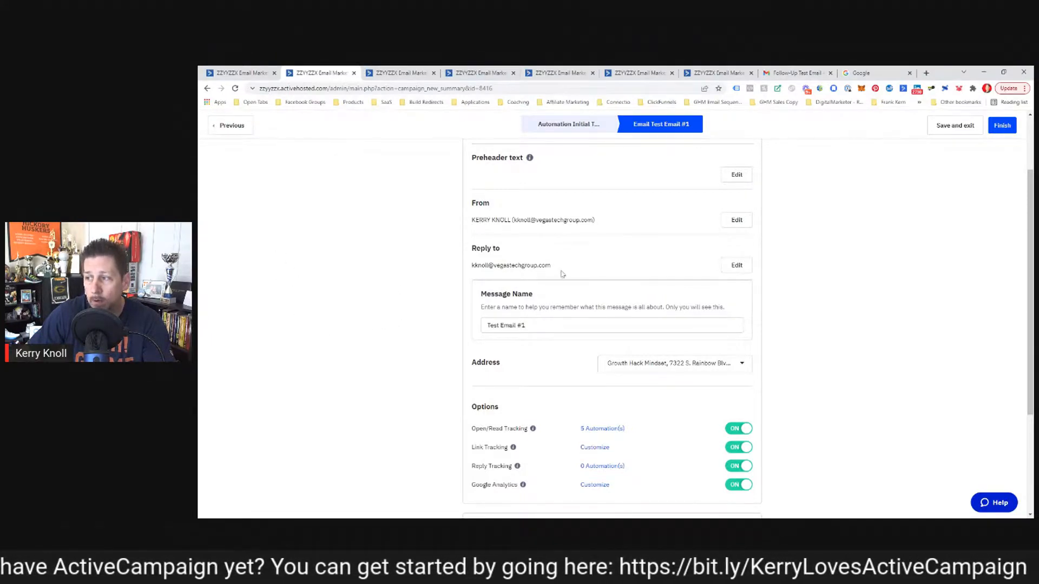
left_click_drag(552, 266, 471, 268)
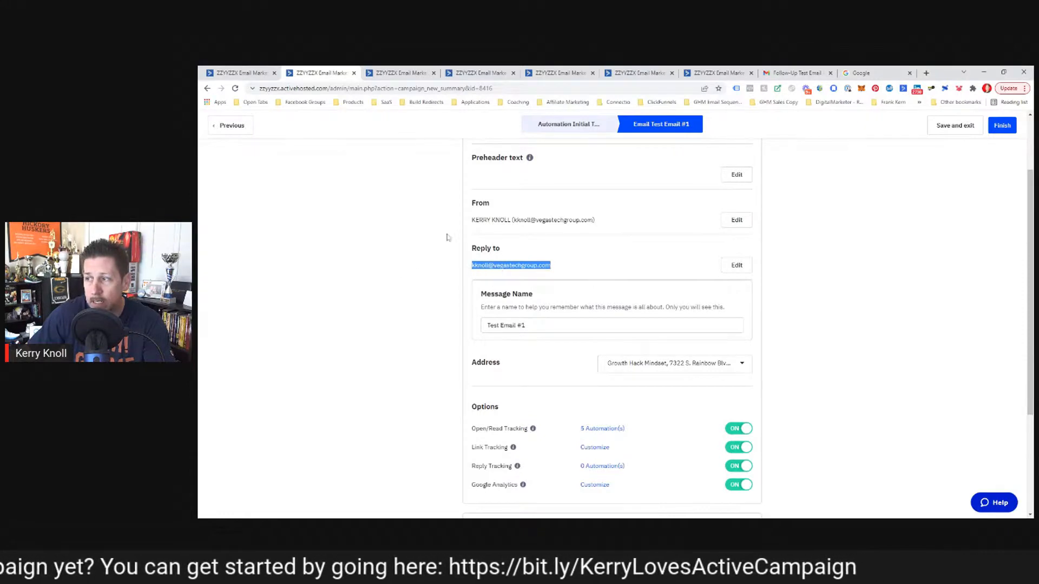